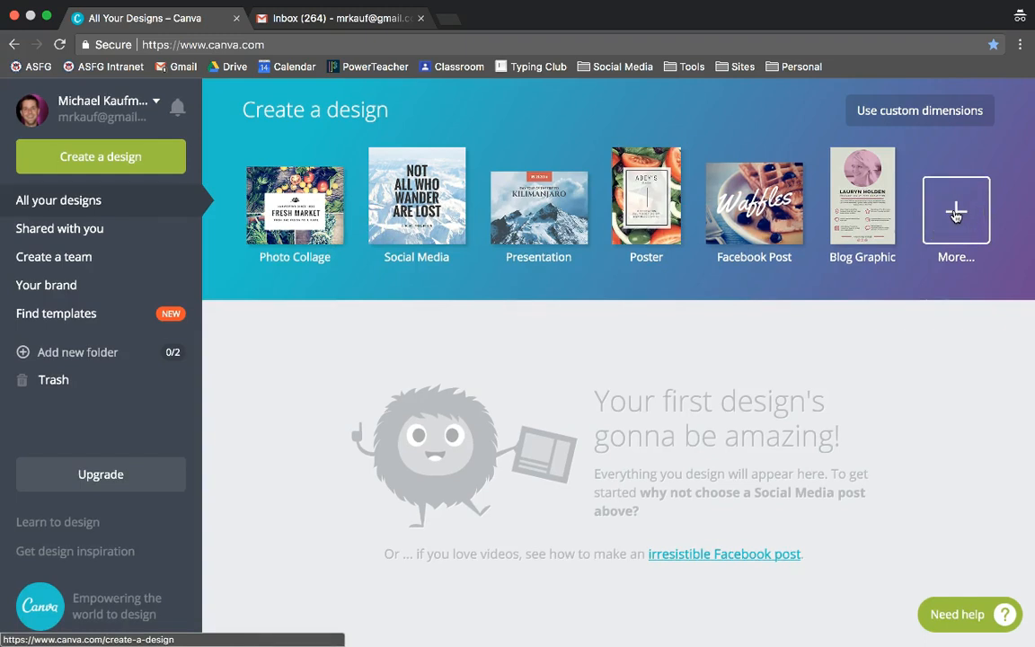
Step: Open a new custom-dimension design with pixel units
click(925, 120)
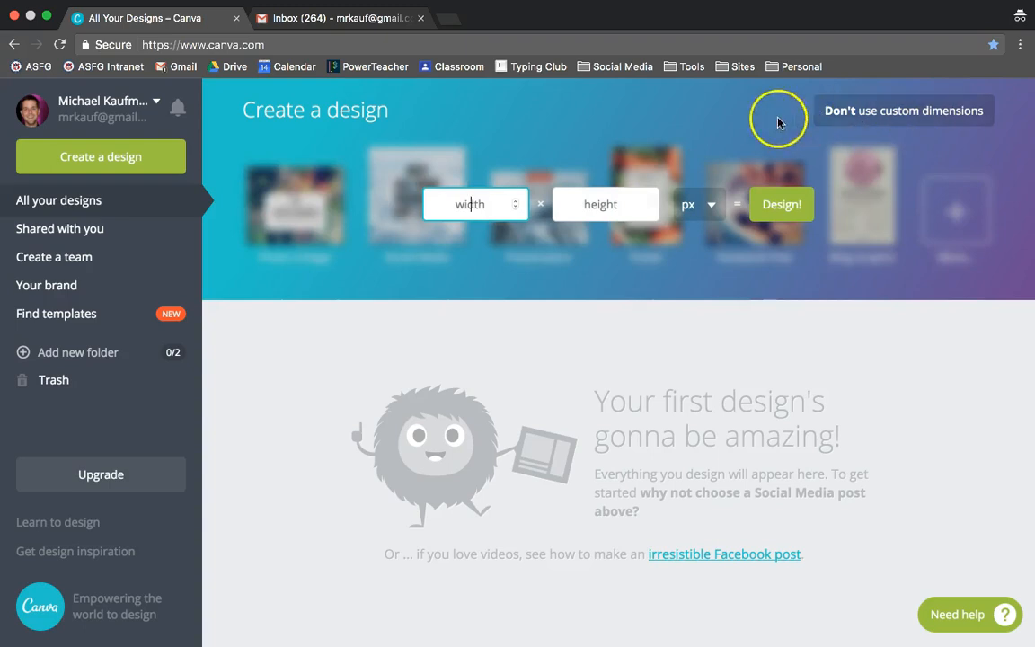
click(710, 206)
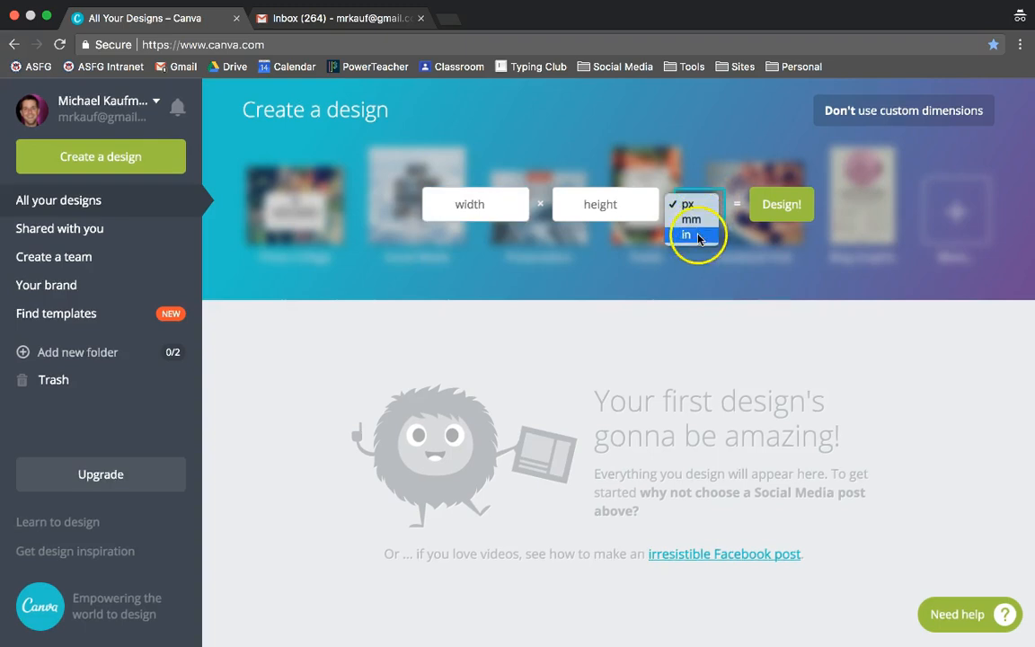
click(692, 210)
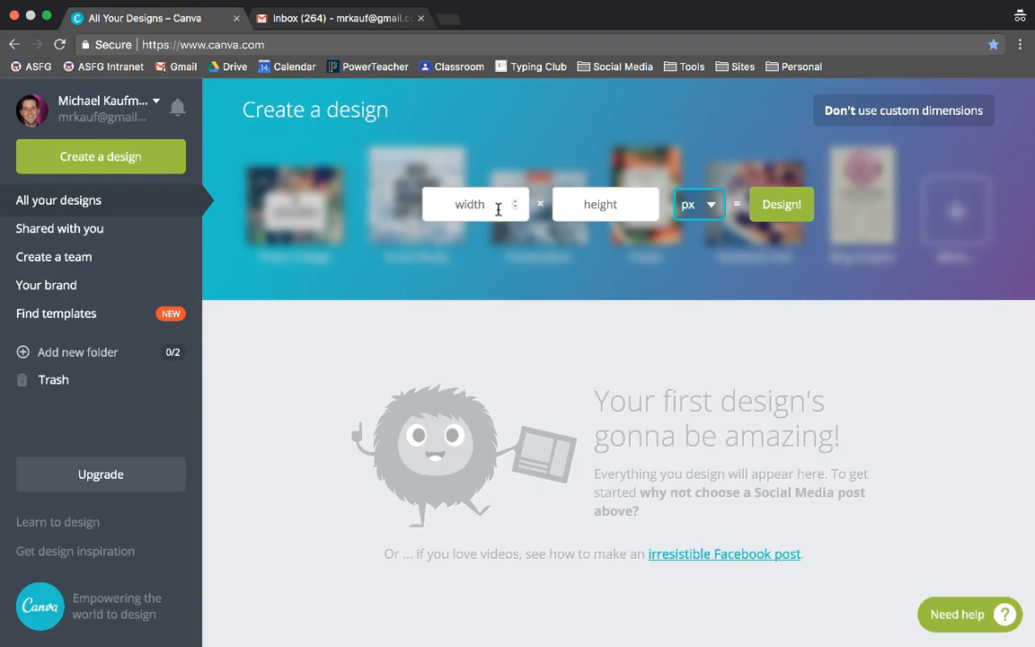
click(497, 201)
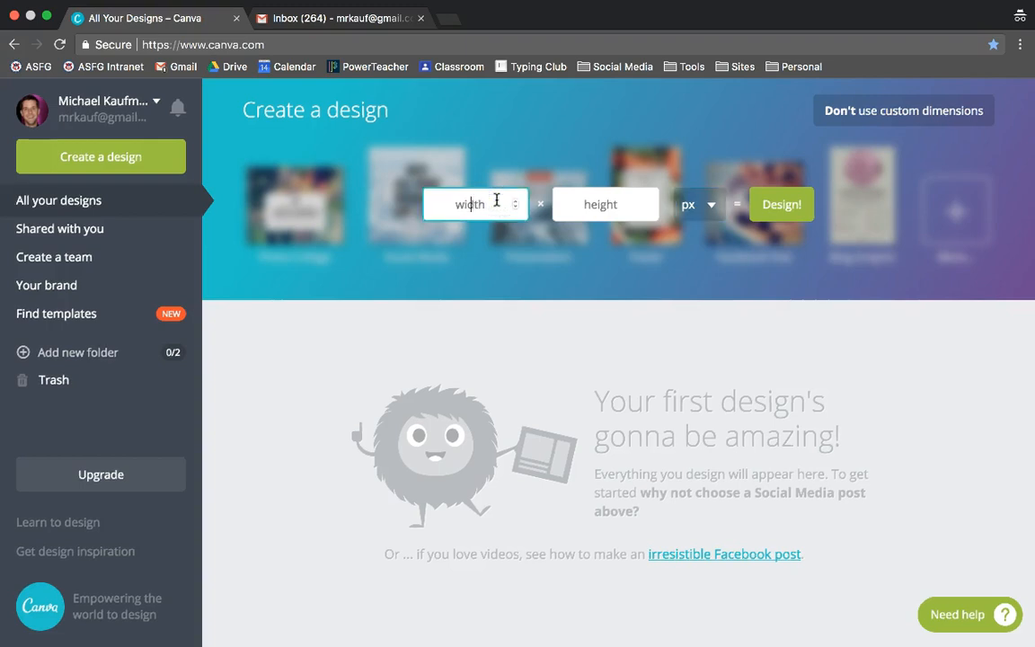
key(Tab)
click(782, 205)
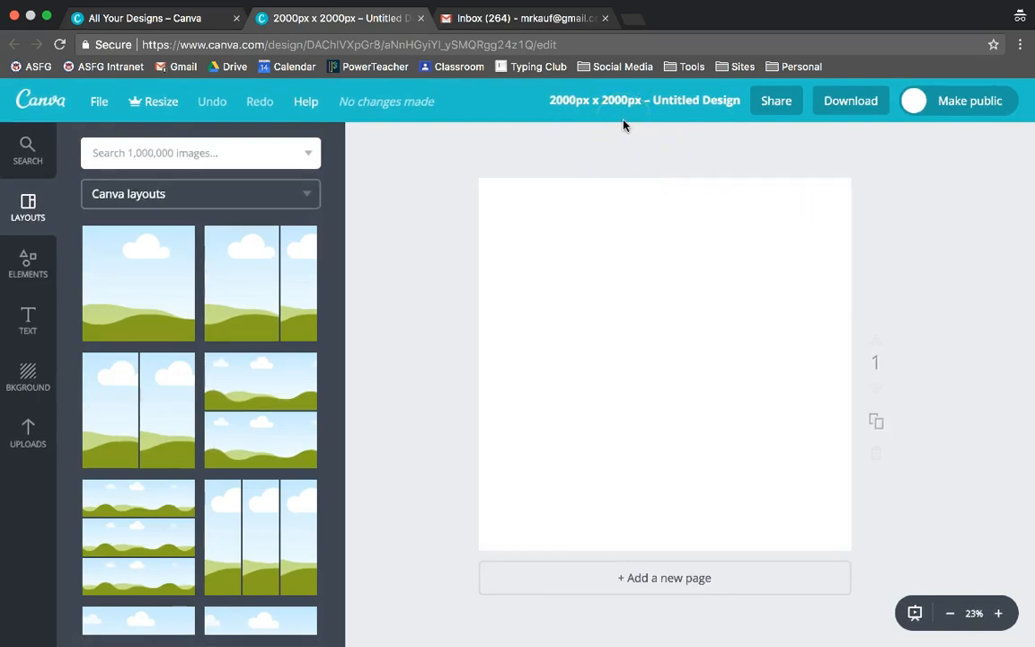
Step: Try the Resize feature and close its upgrade offer
click(151, 104)
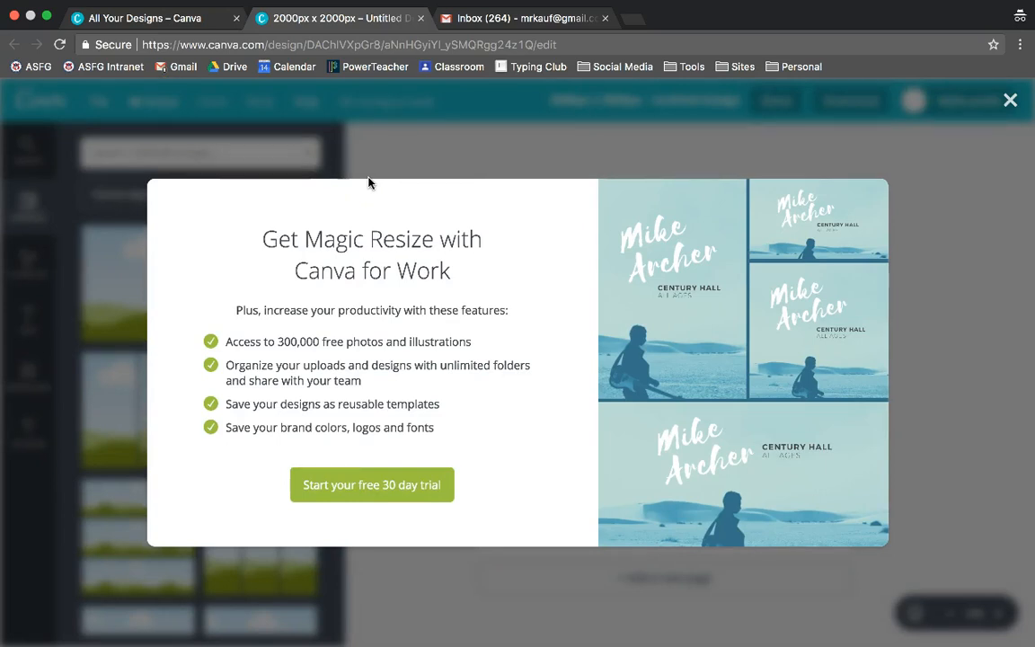
click(1011, 100)
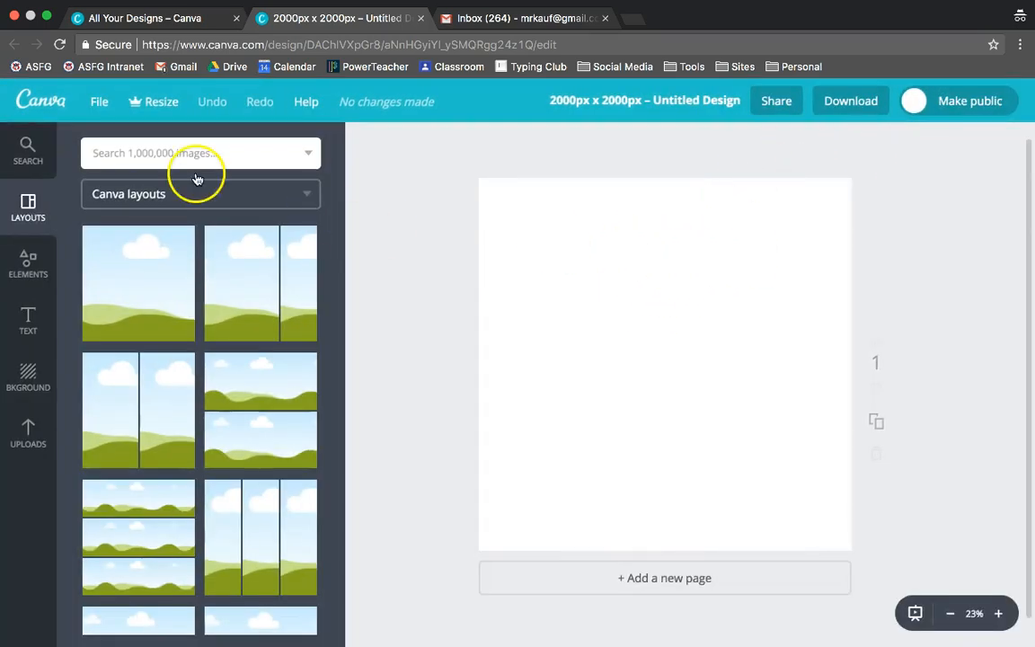
Step: Return to the home page and create a new custom design of 2000 × 2000 px
click(40, 105)
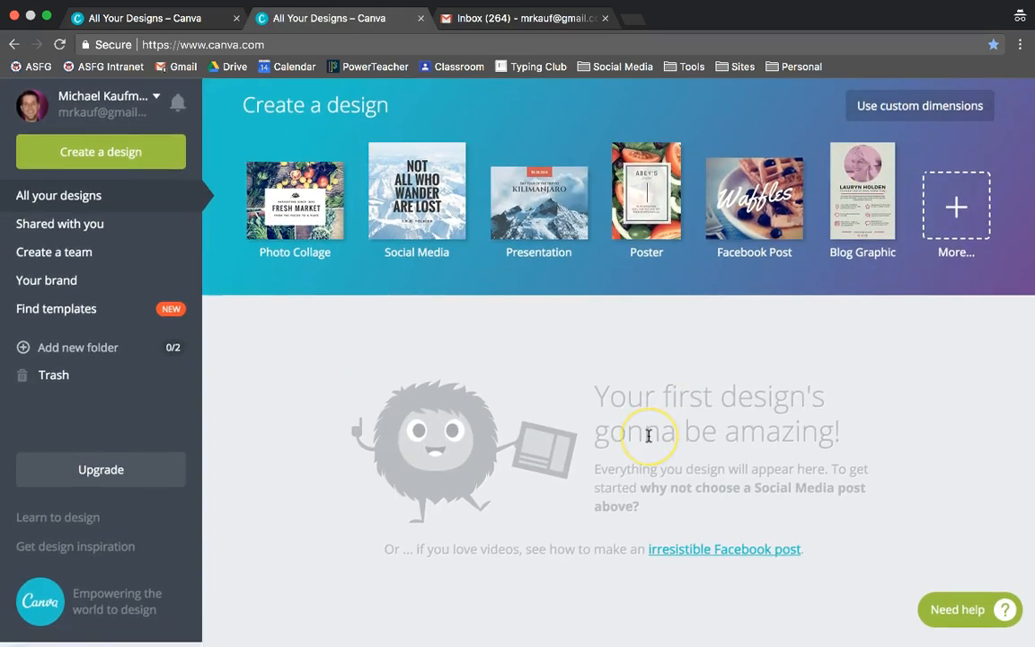
click(906, 110)
text(2000)
key(Tab)
text(20)
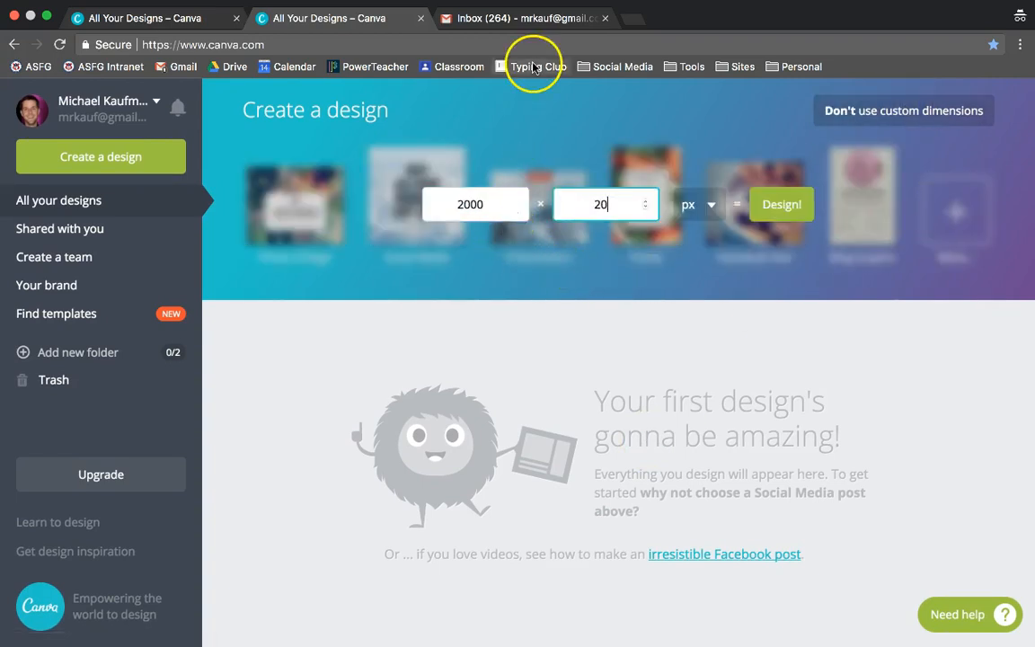
click(769, 204)
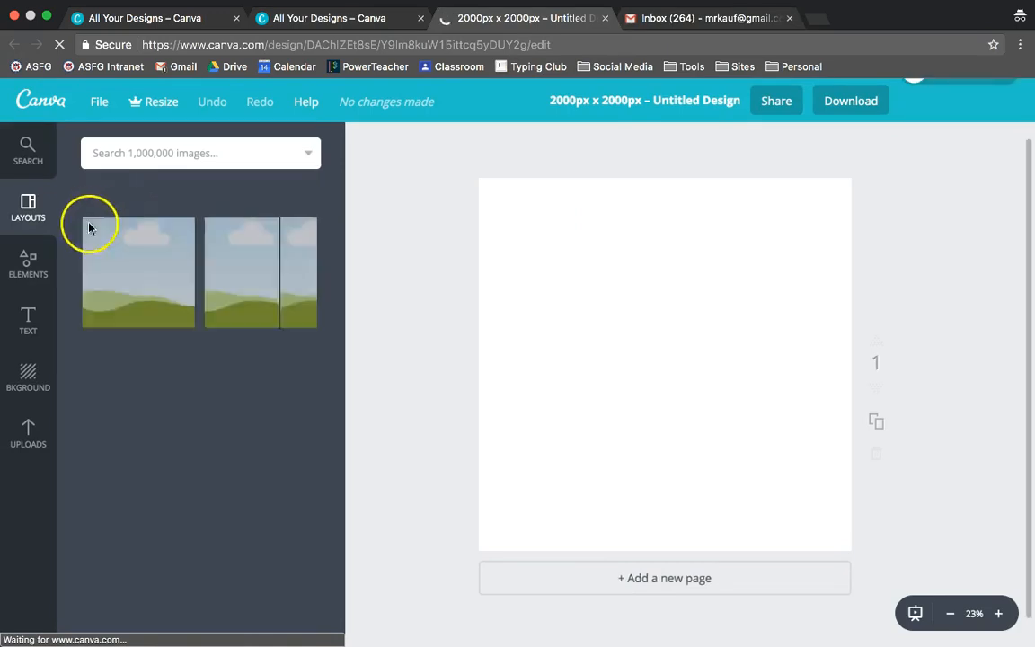
scroll(197, 428, down, 5)
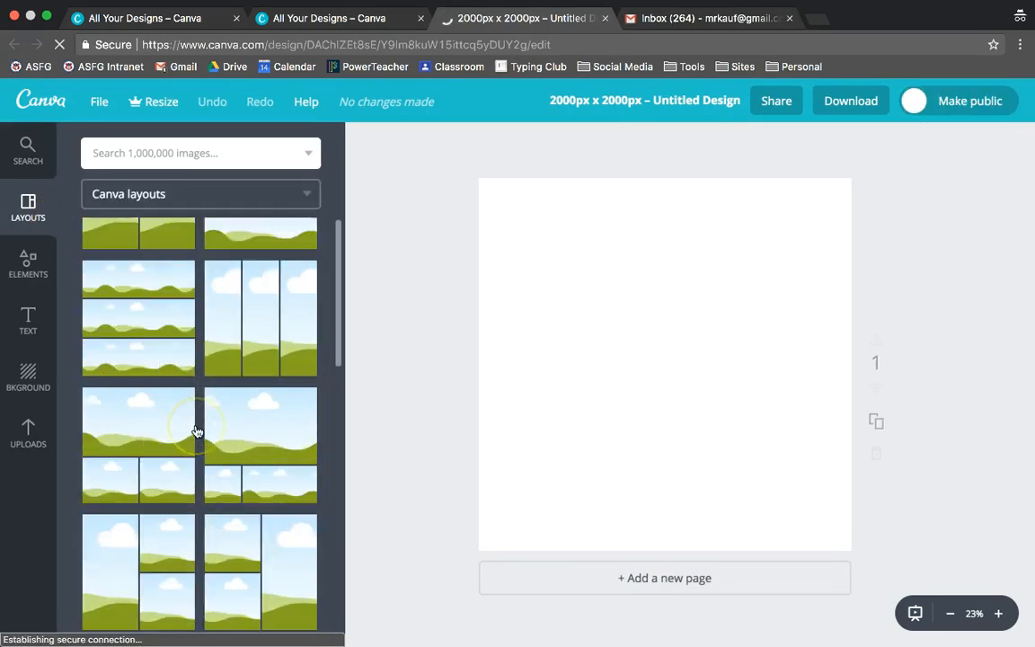
scroll(196, 431, down, 5)
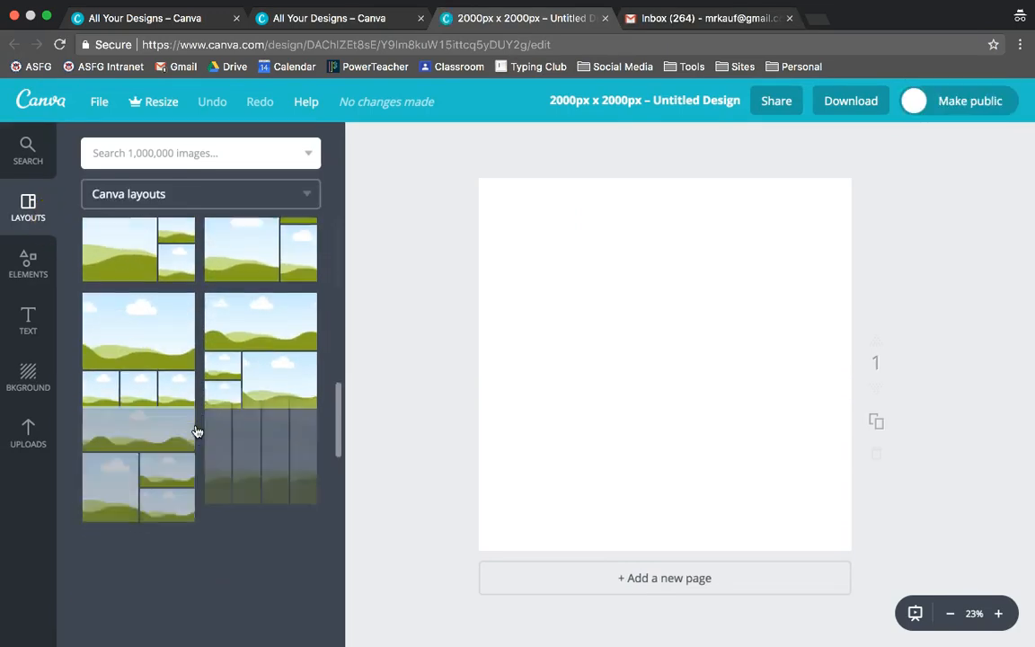
scroll(196, 430, up, 10)
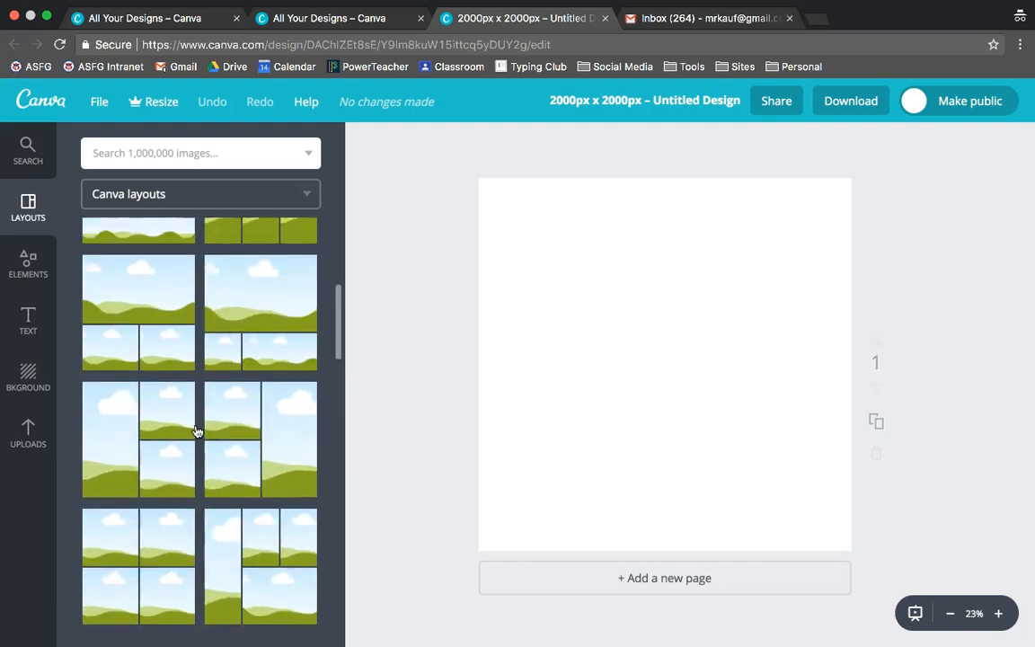
click(45, 284)
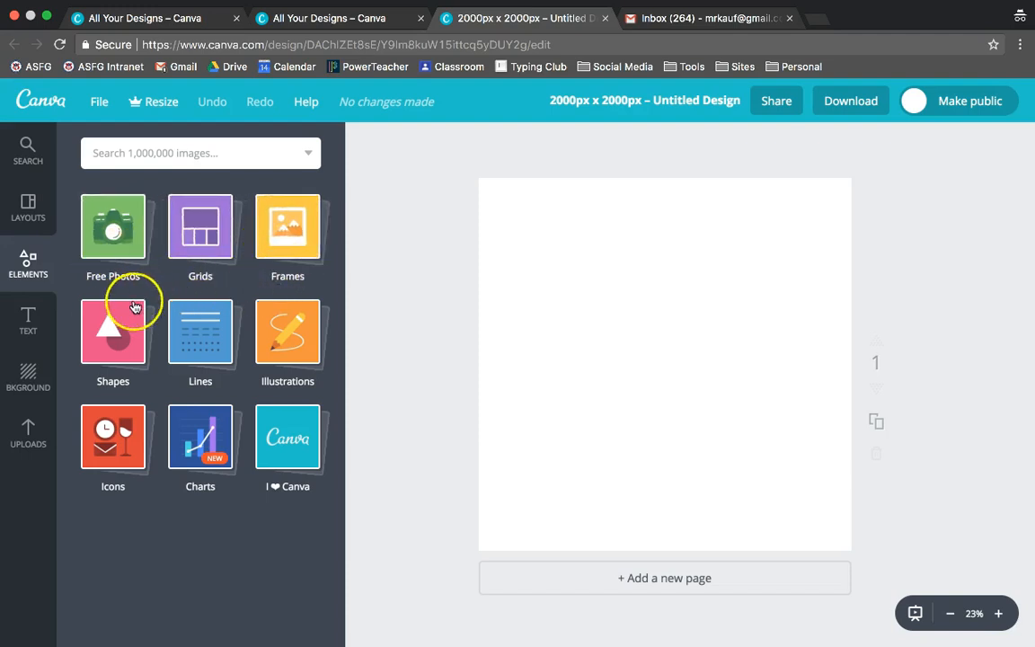
Step: Search images for infographic and add the orange striped arrow graphic to the page
click(200, 156)
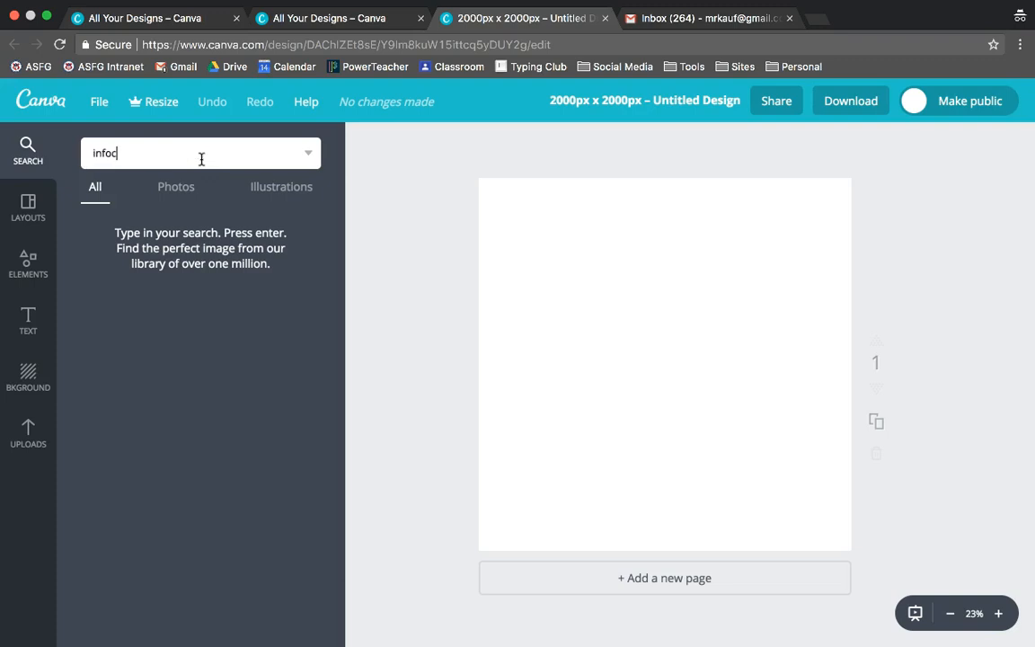
text(infographic)
key(Return)
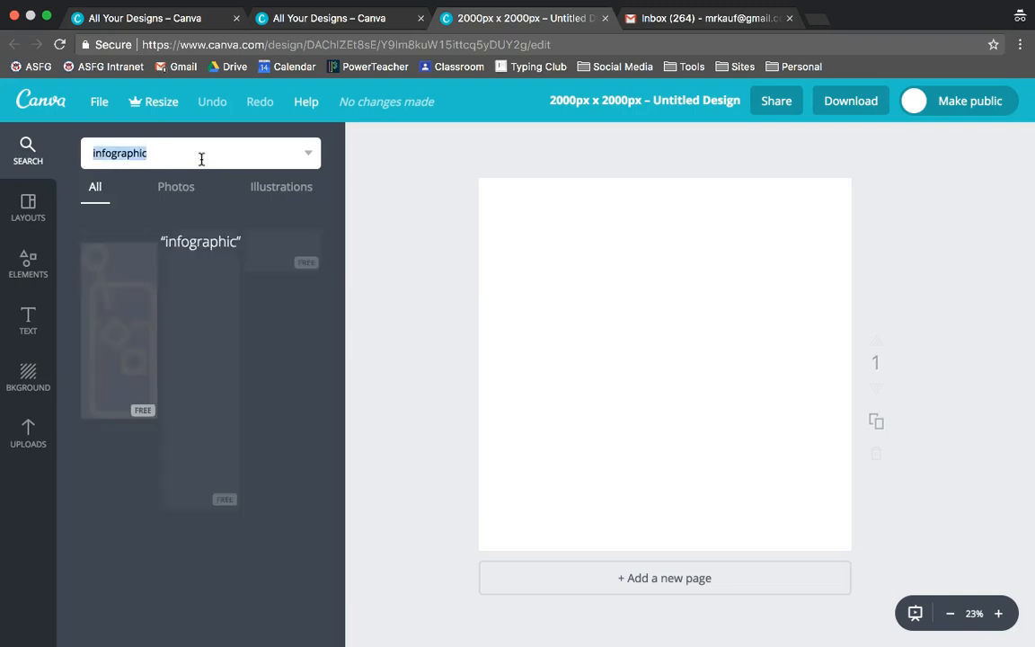
scroll(225, 407, down, 5)
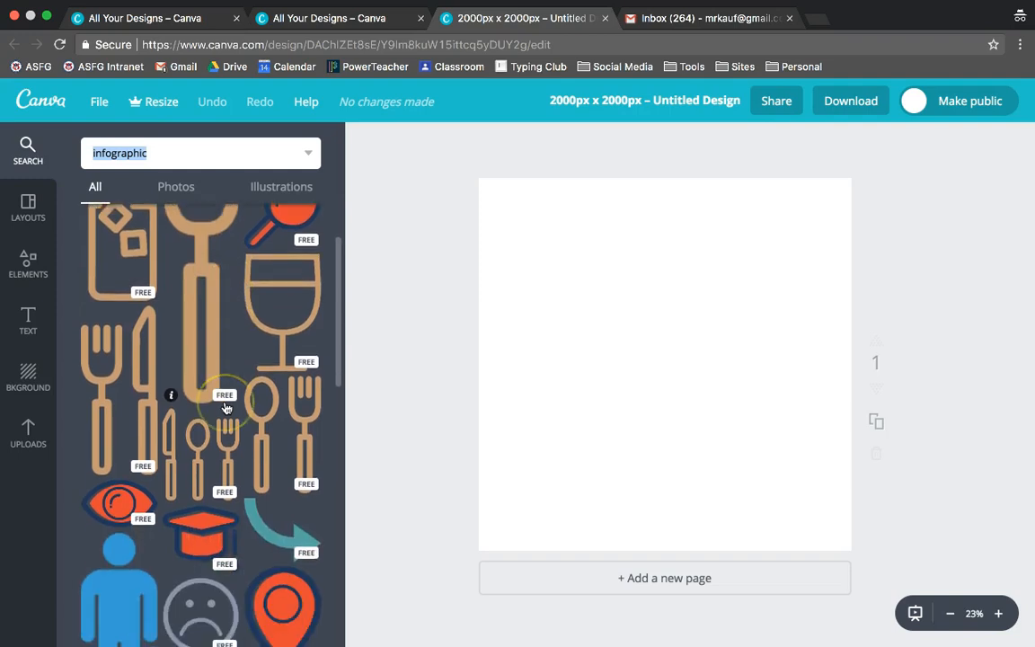
scroll(225, 407, down, 5)
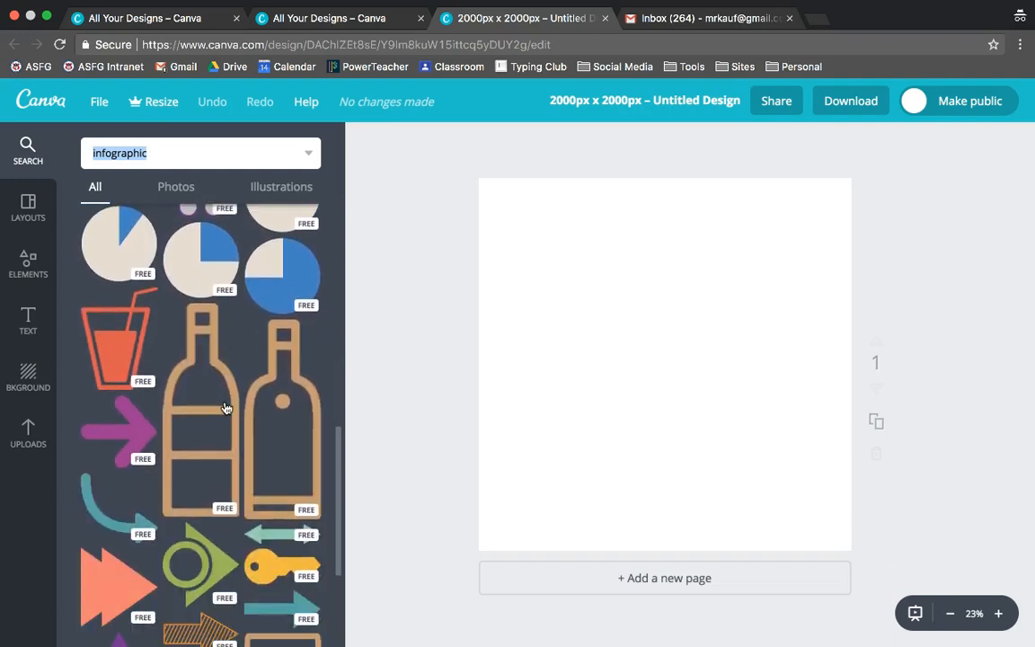
click(206, 436)
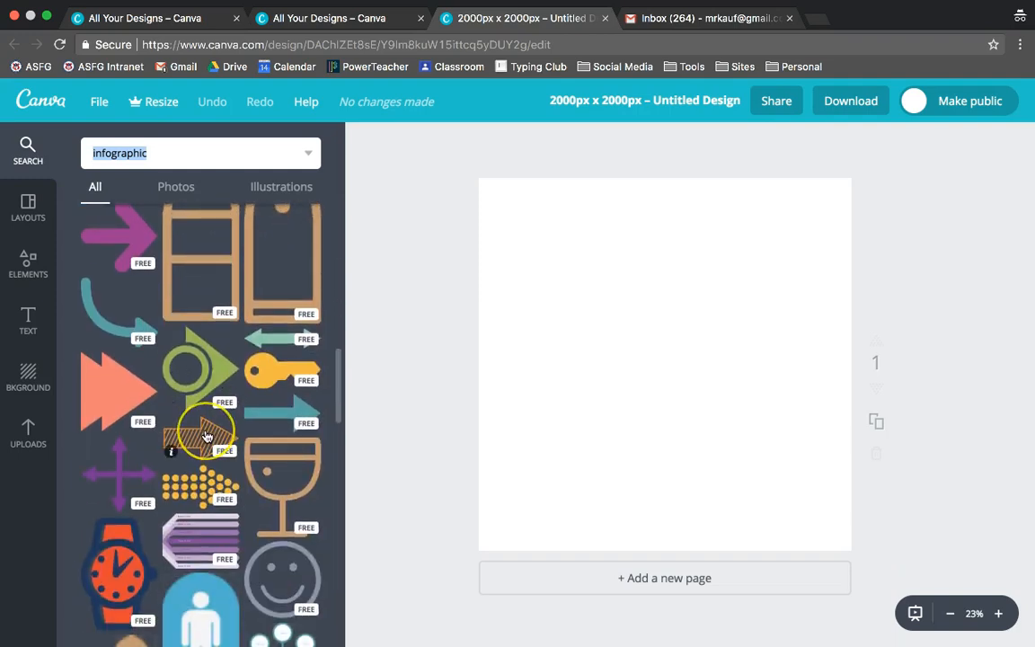
drag(206, 437, 600, 325)
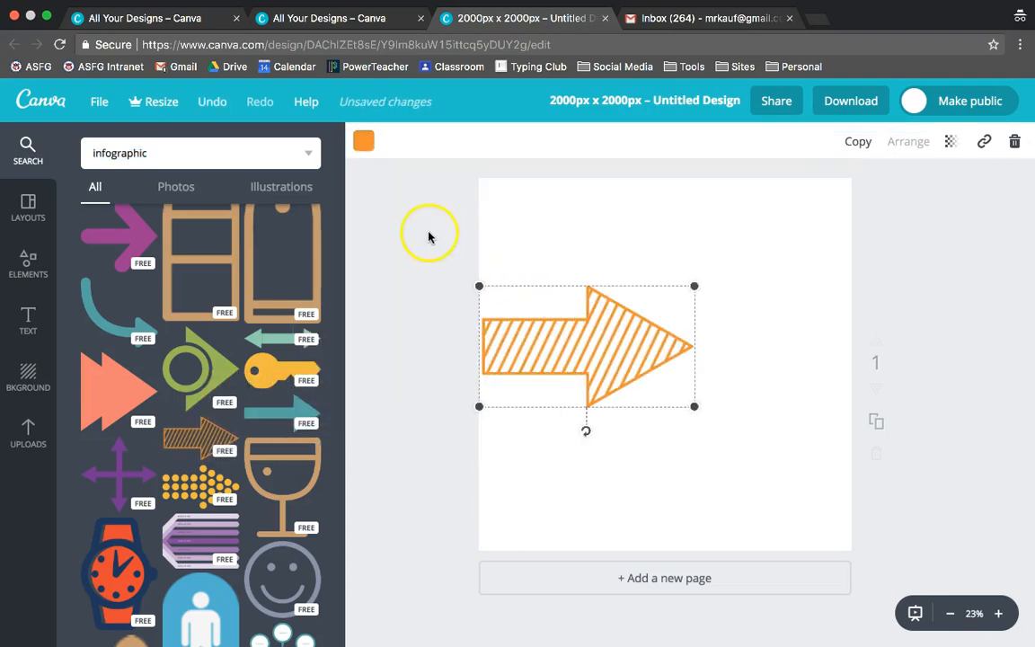
Step: Shrink the striped arrow slightly and rotate it to point down-left
click(363, 142)
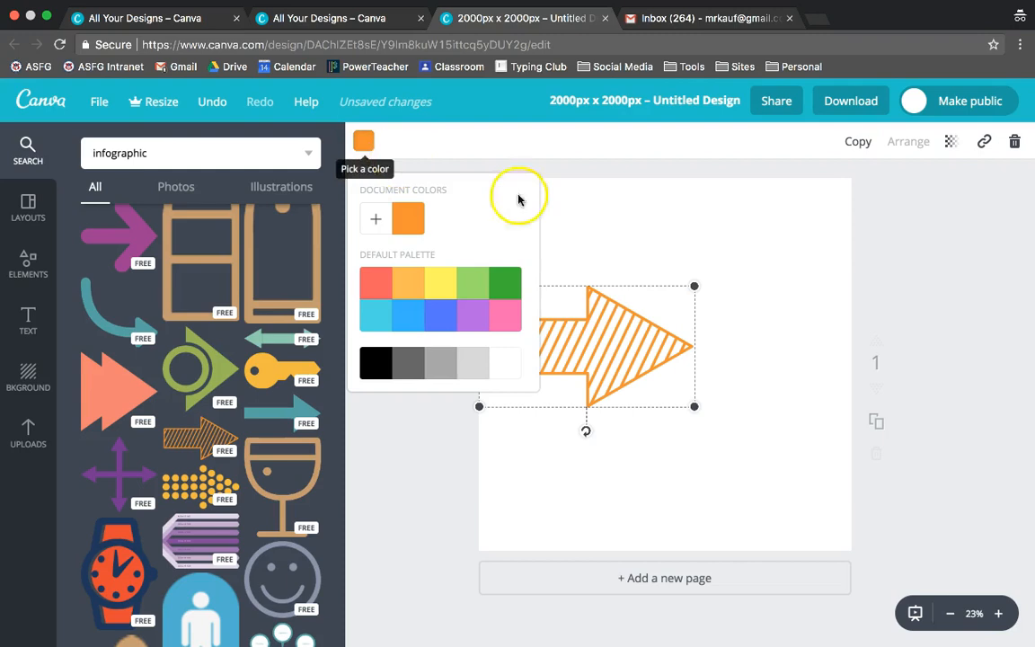
drag(693, 287, 647, 327)
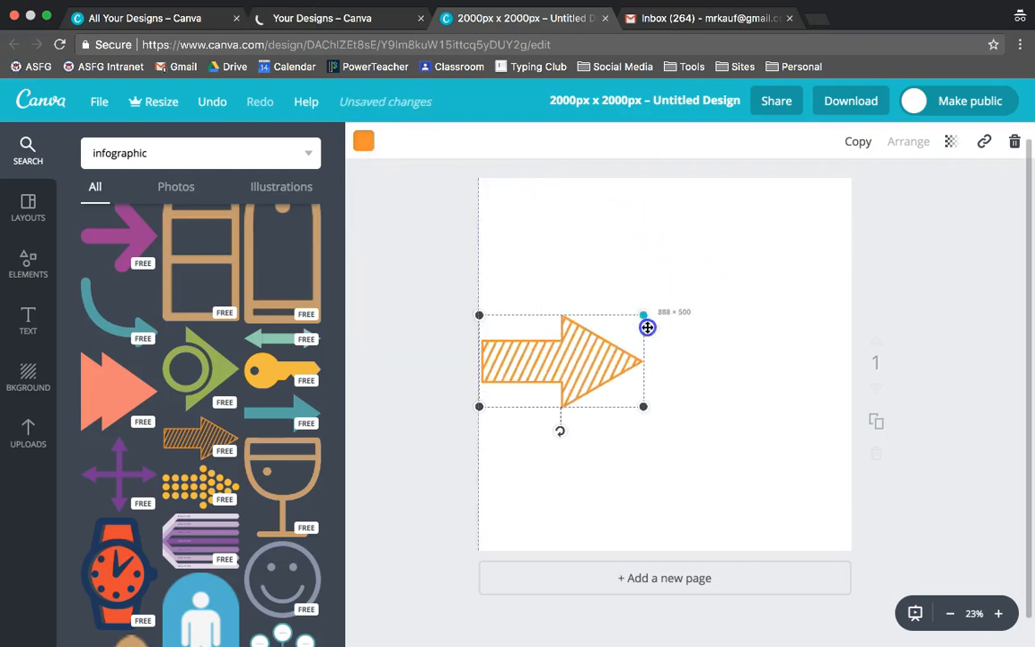
drag(560, 431, 528, 330)
click(581, 364)
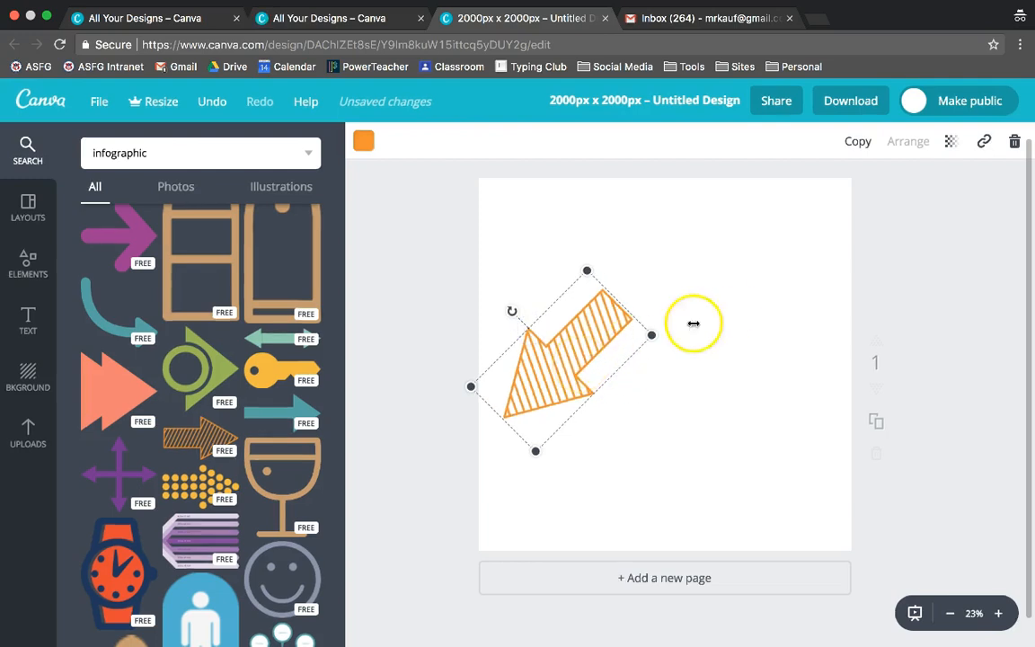
Step: Duplicate the arrow and move the copy to the right of the original
click(858, 151)
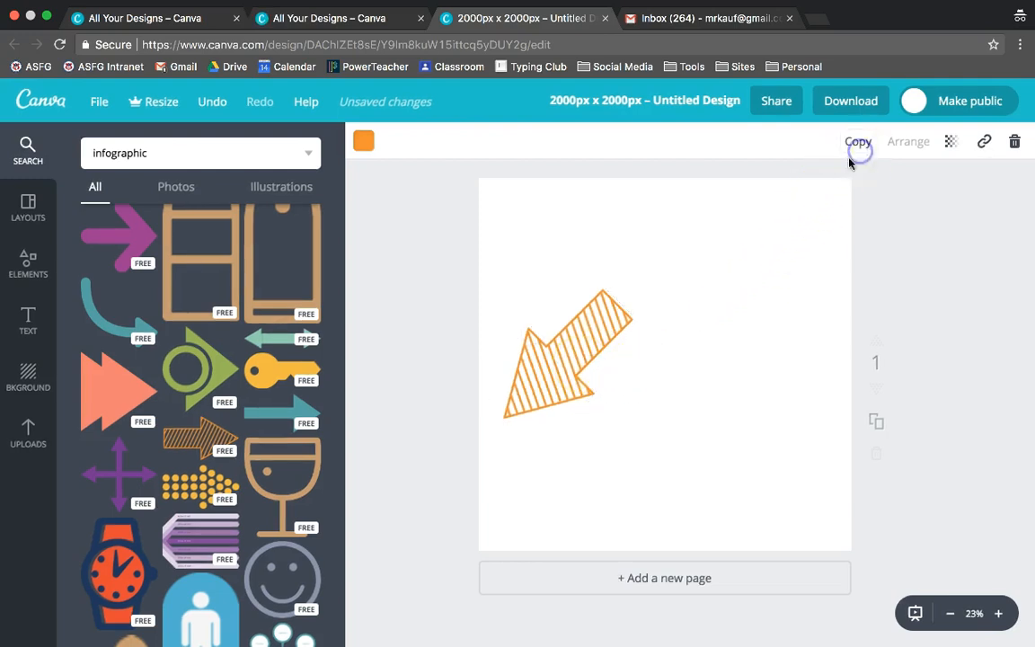
drag(594, 342, 685, 346)
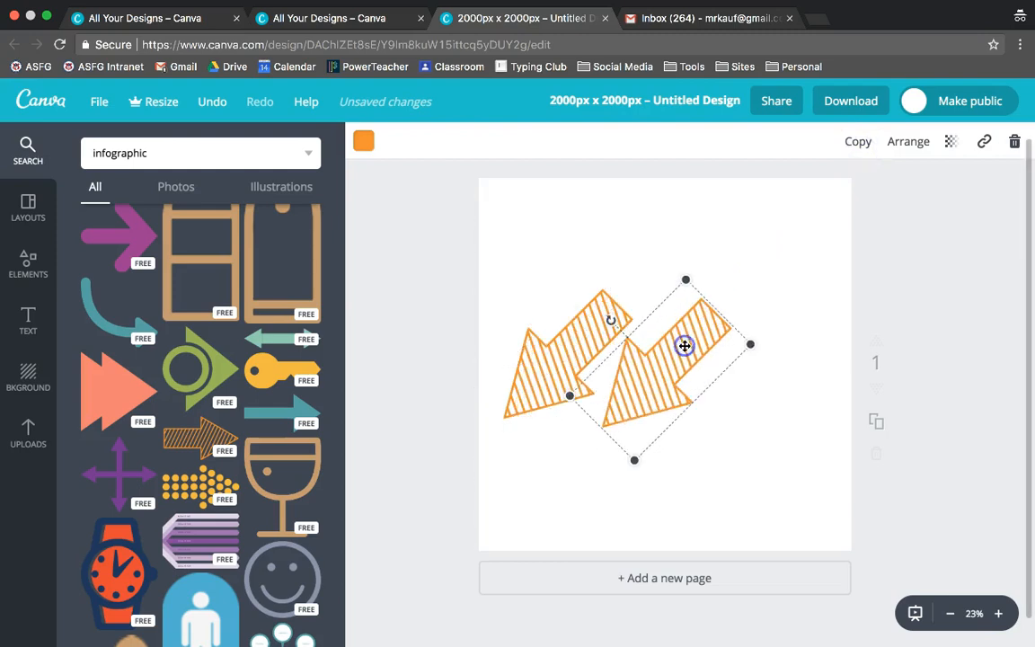
Step: Add the yellow key graphic over the arrows and send it backward behind them
drag(278, 369, 606, 337)
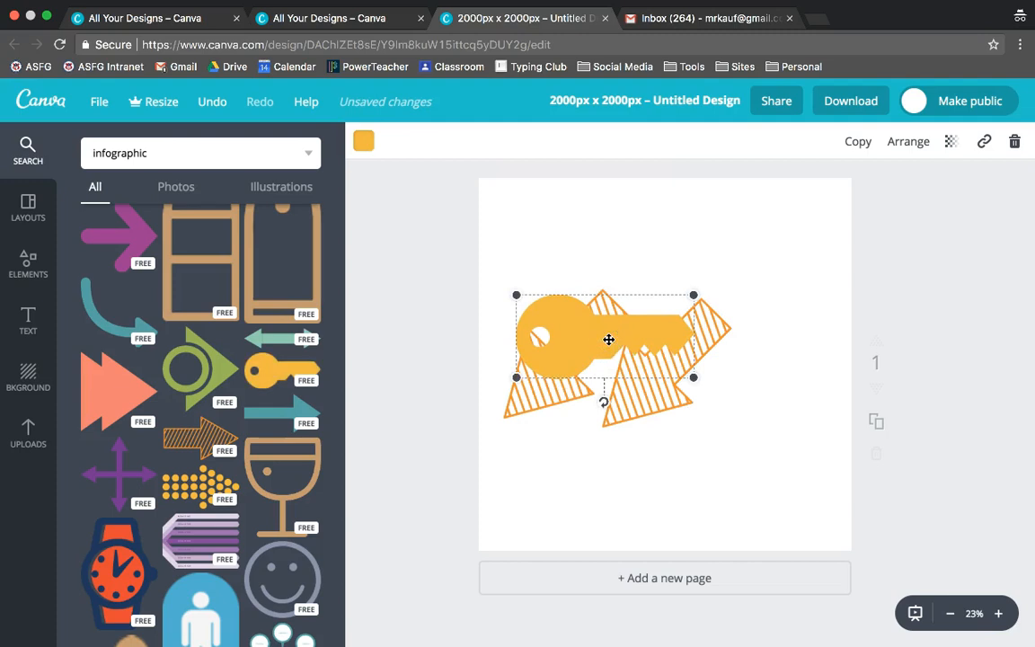
click(910, 142)
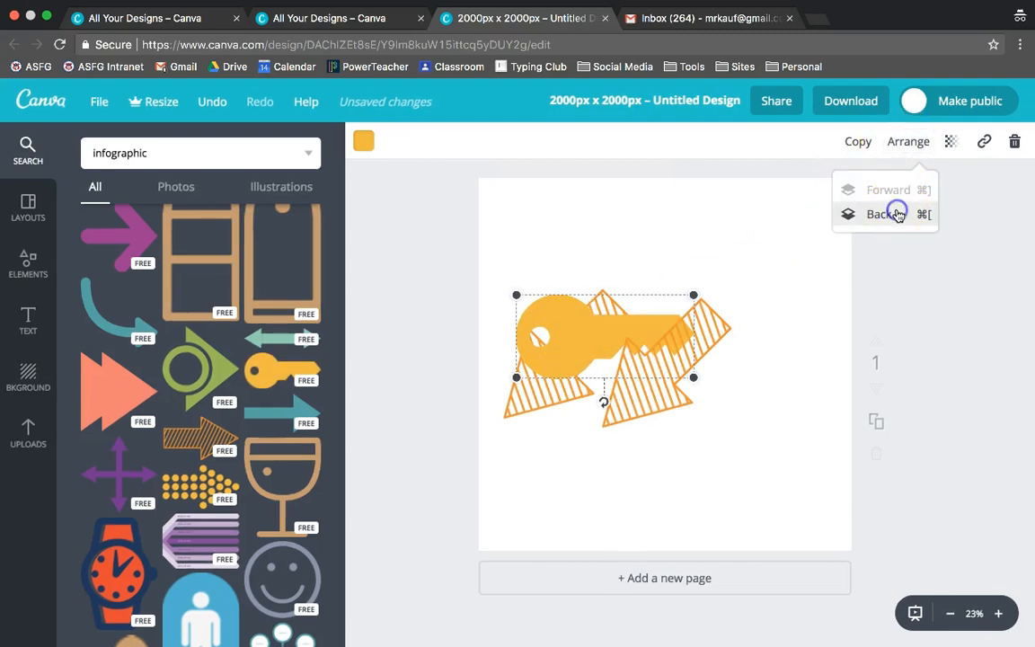
click(884, 215)
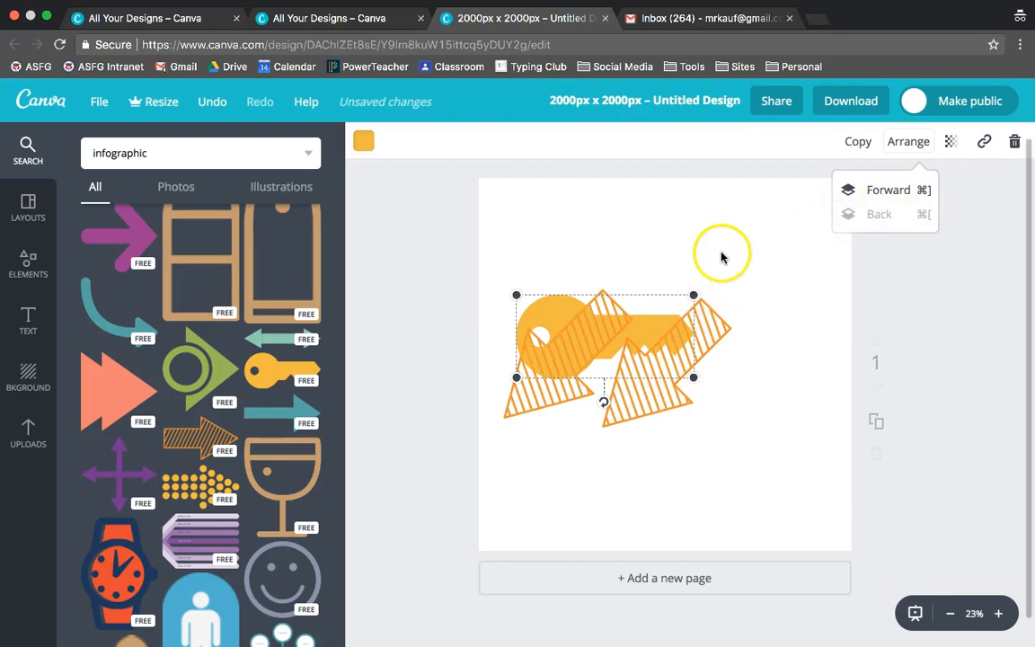
Step: Set the key's transparency to 26, then delete the key
click(951, 141)
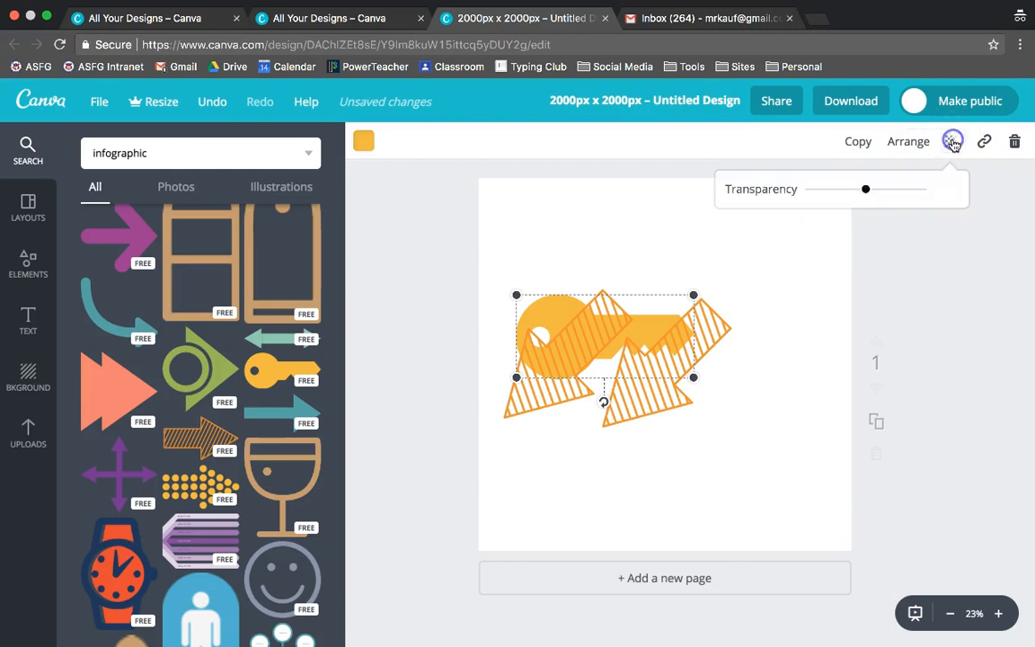
drag(875, 188, 838, 193)
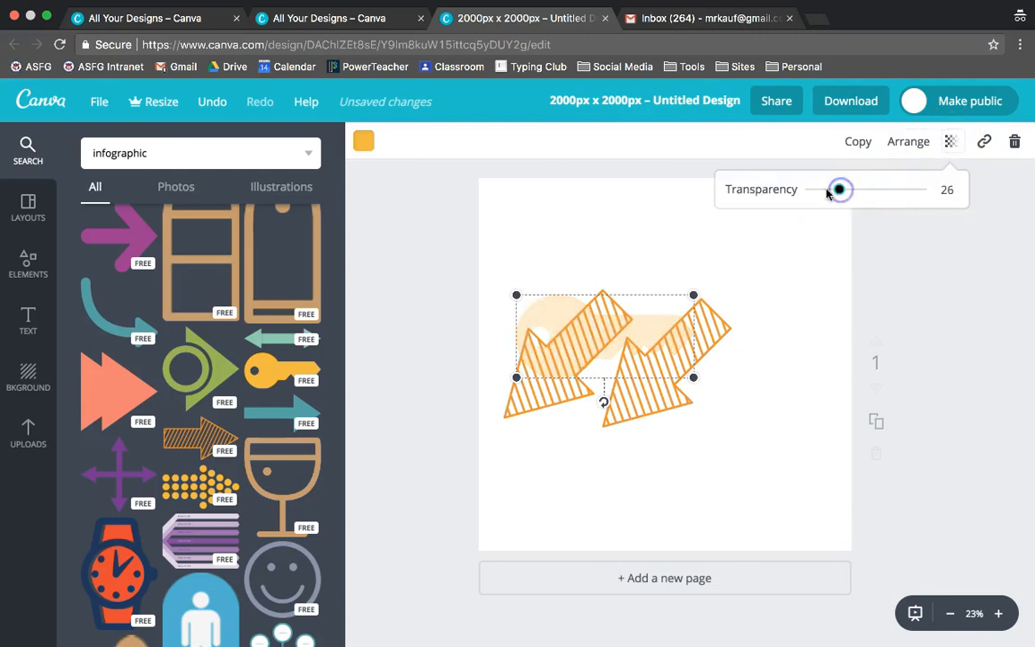
click(651, 215)
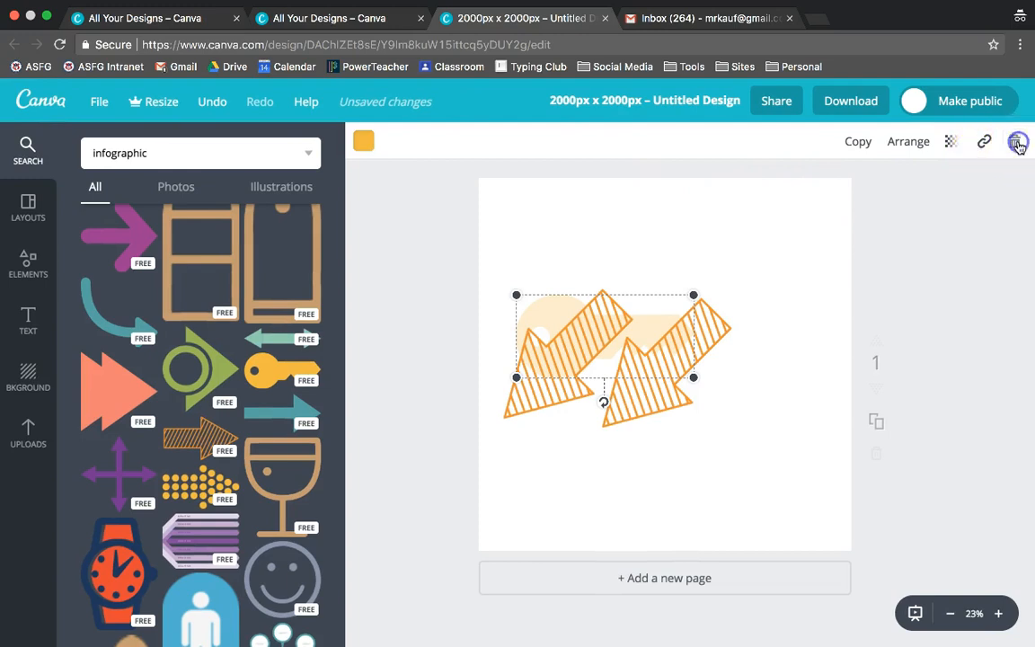
click(1017, 143)
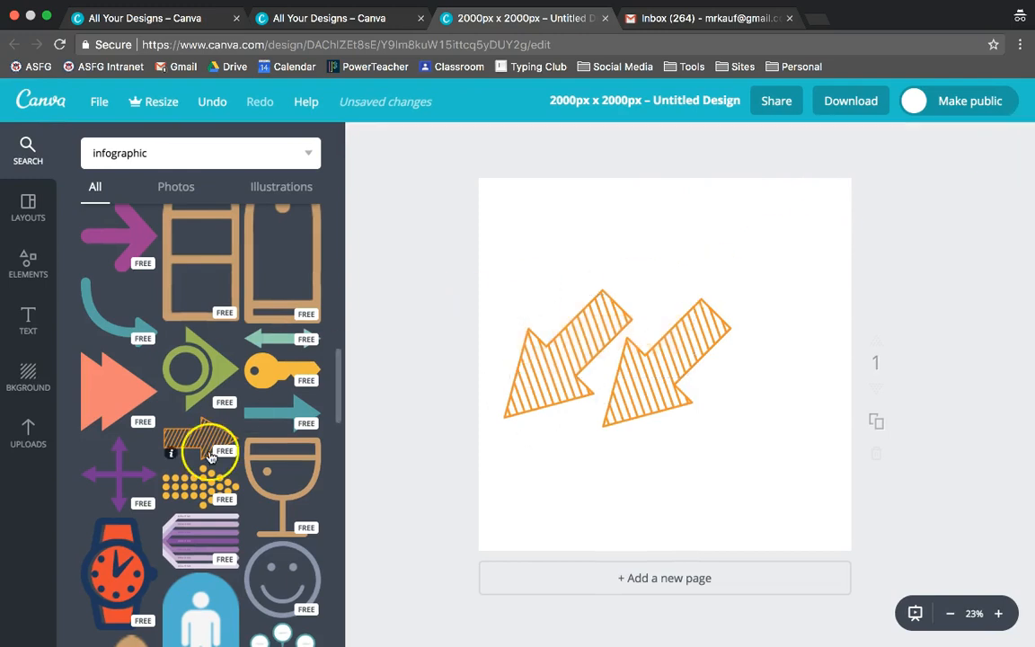
Step: Clear the infographic search term from the image search field
click(85, 159)
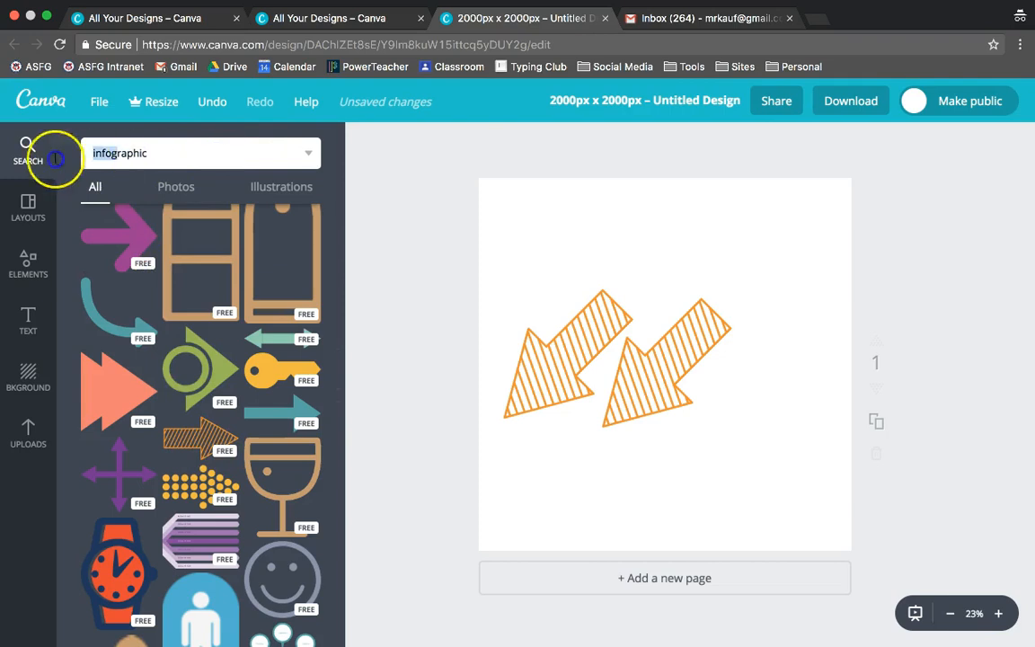
drag(144, 153, 83, 154)
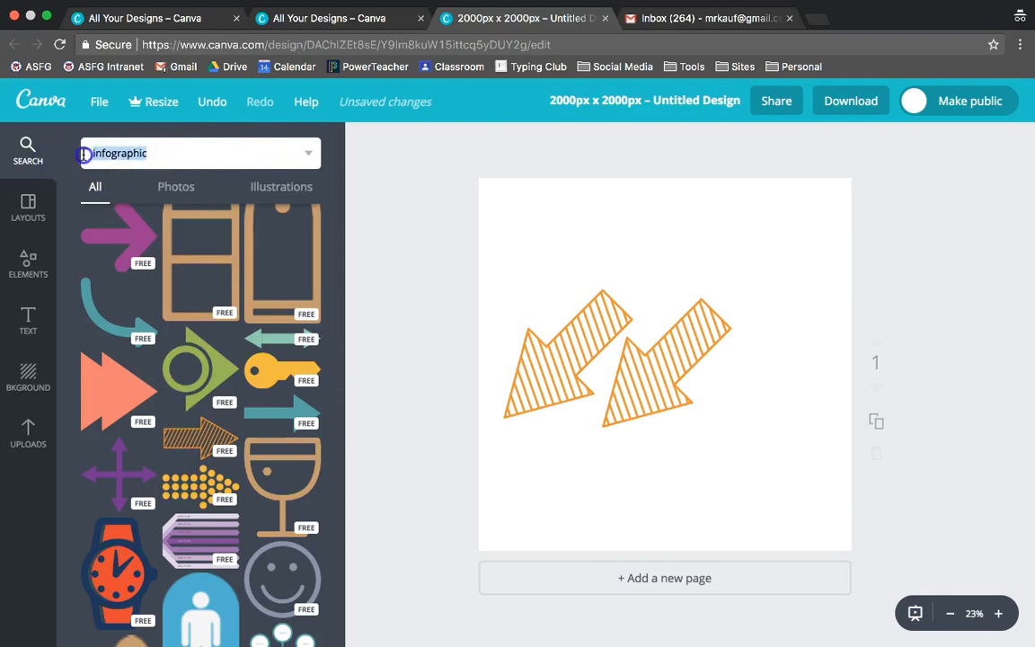
key(BackSpace)
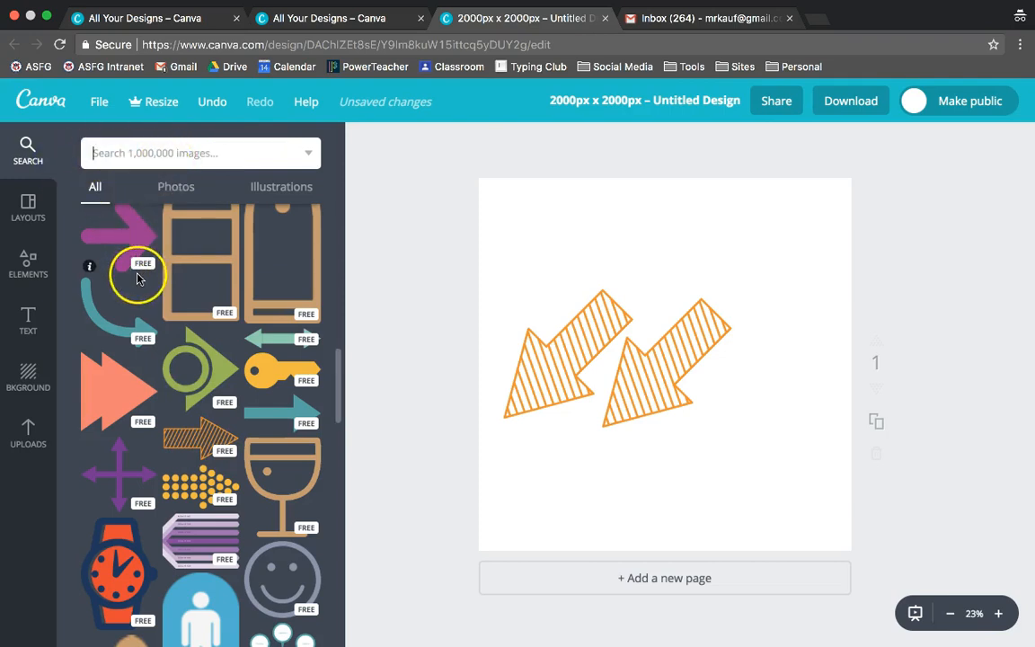
Step: Add the brunch text combination near the top of the canvas above the arrows
click(28, 318)
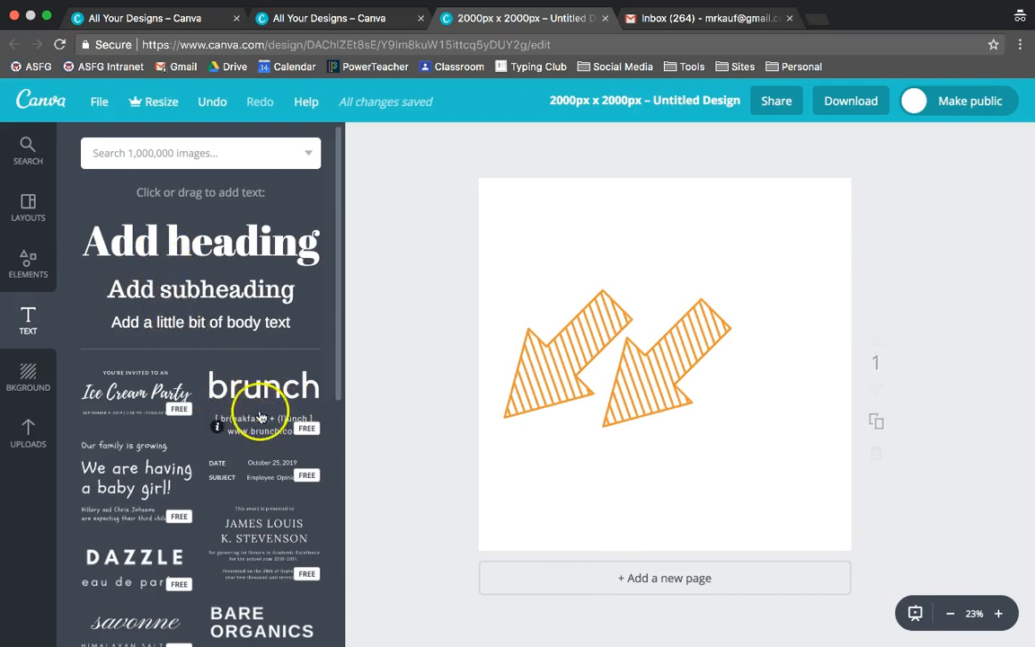
drag(262, 395, 614, 233)
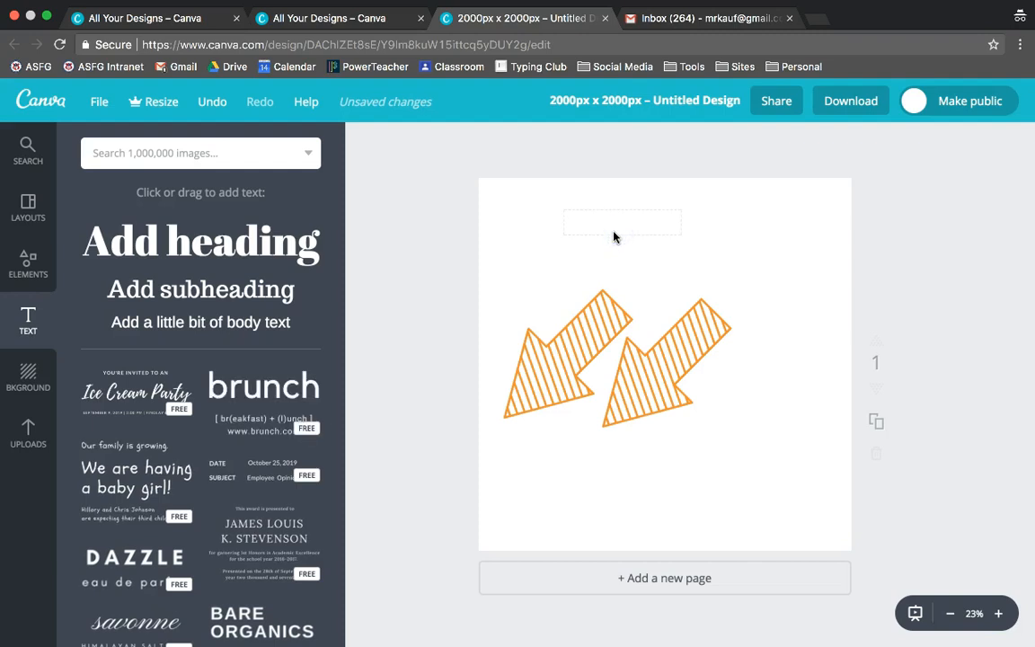
double_click(628, 222)
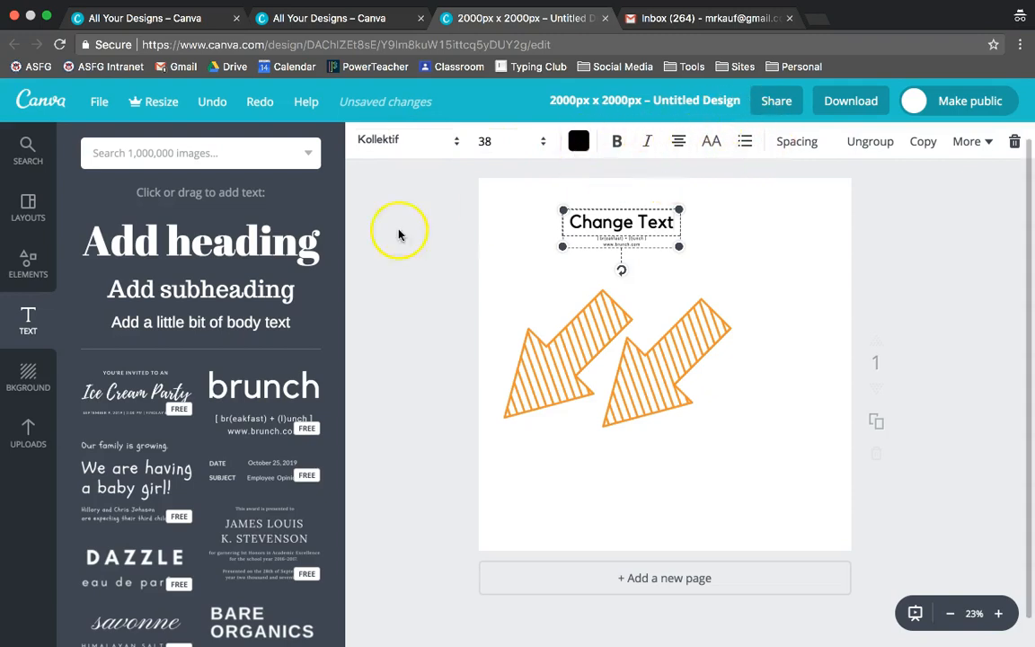
Step: Upload the desktop image download.png into Canva's uploads by dragging it from the desktop
click(30, 378)
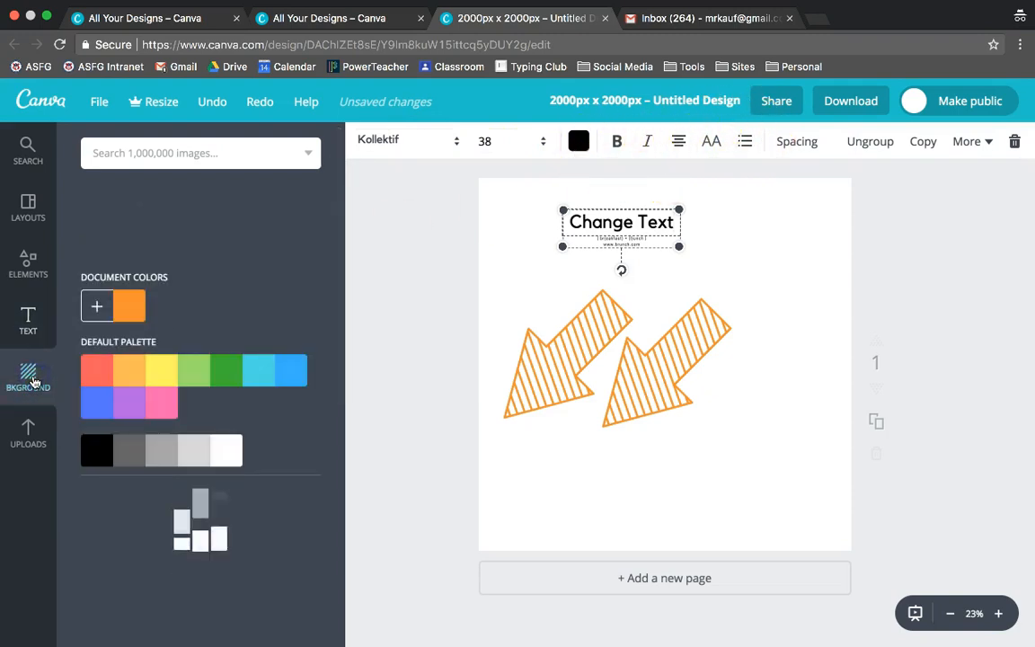
click(28, 432)
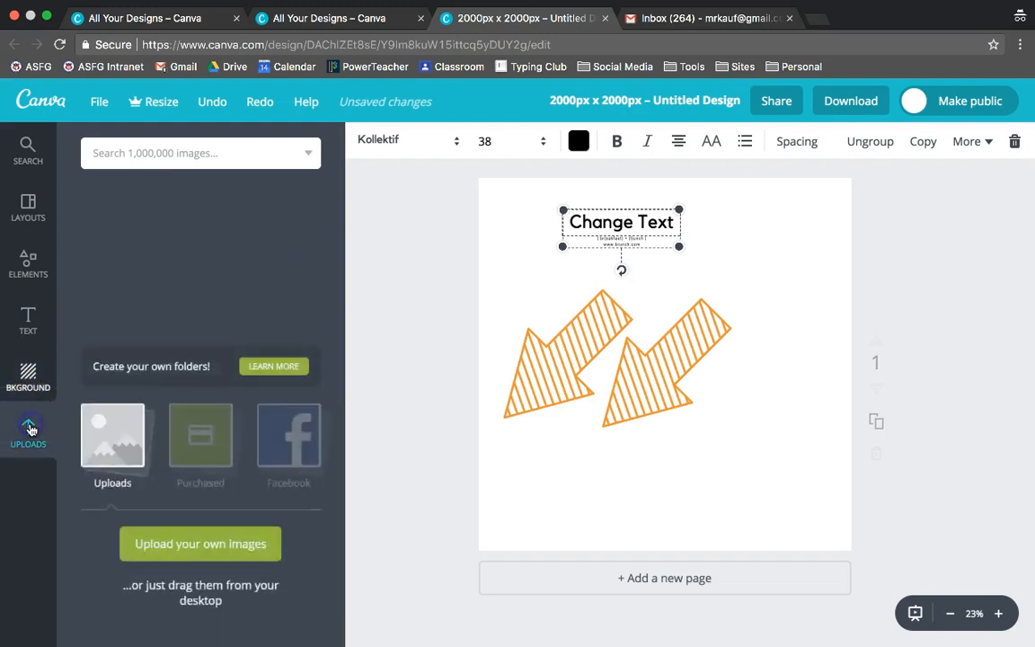
click(47, 17)
drag(106, 263, 469, 344)
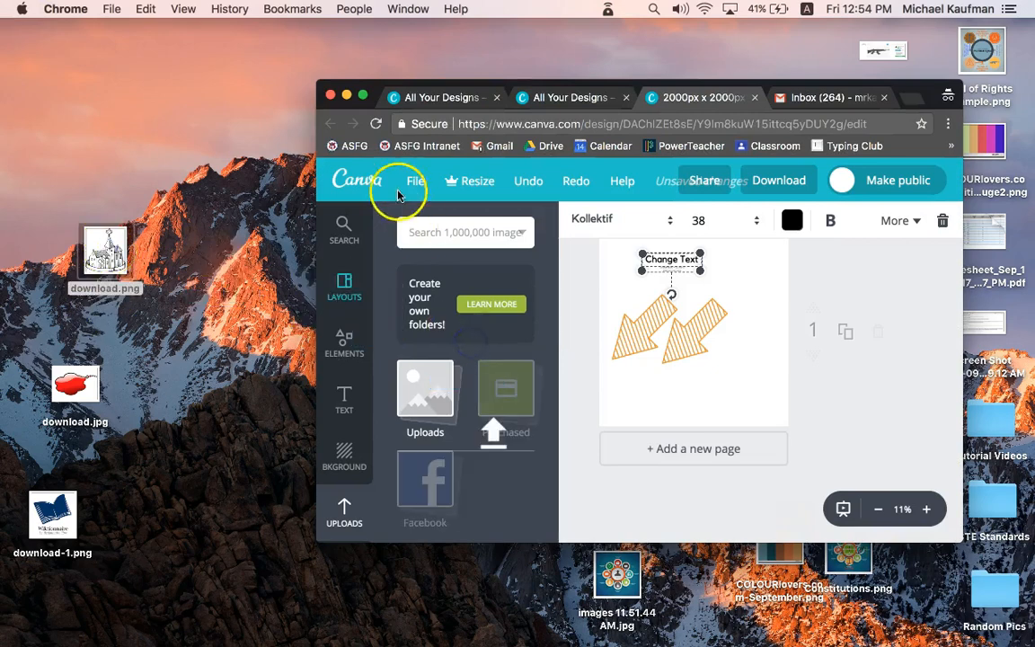
click(363, 97)
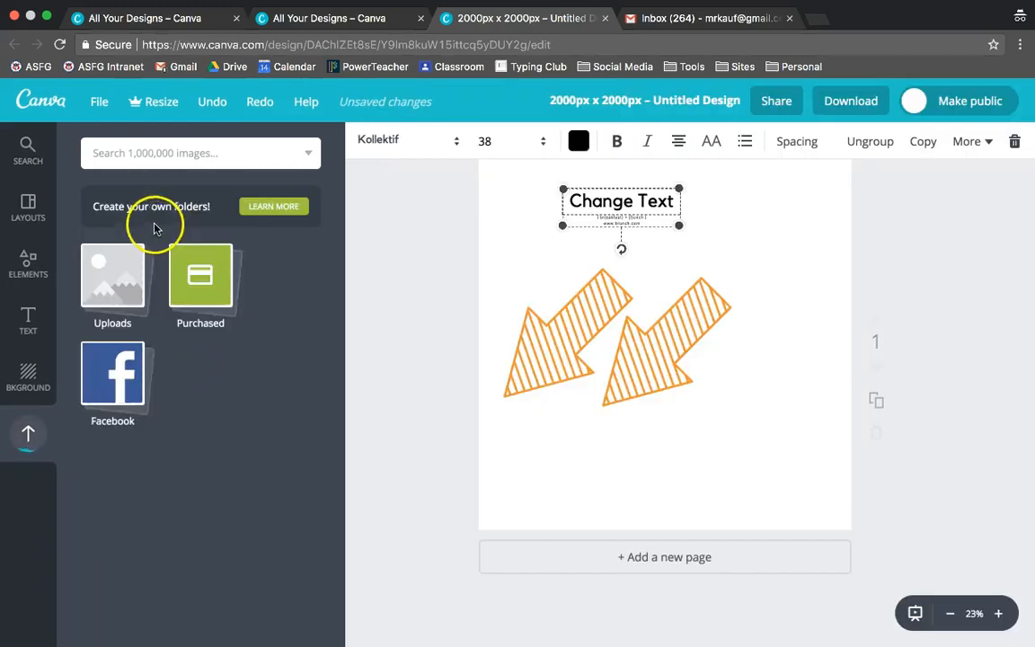
click(47, 17)
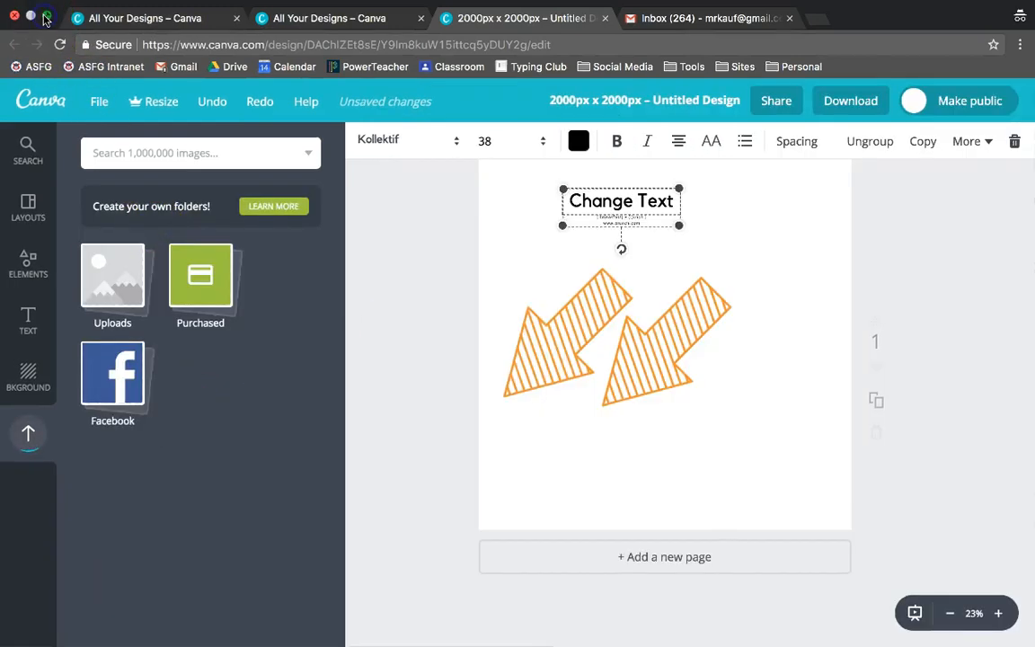
drag(105, 267, 604, 406)
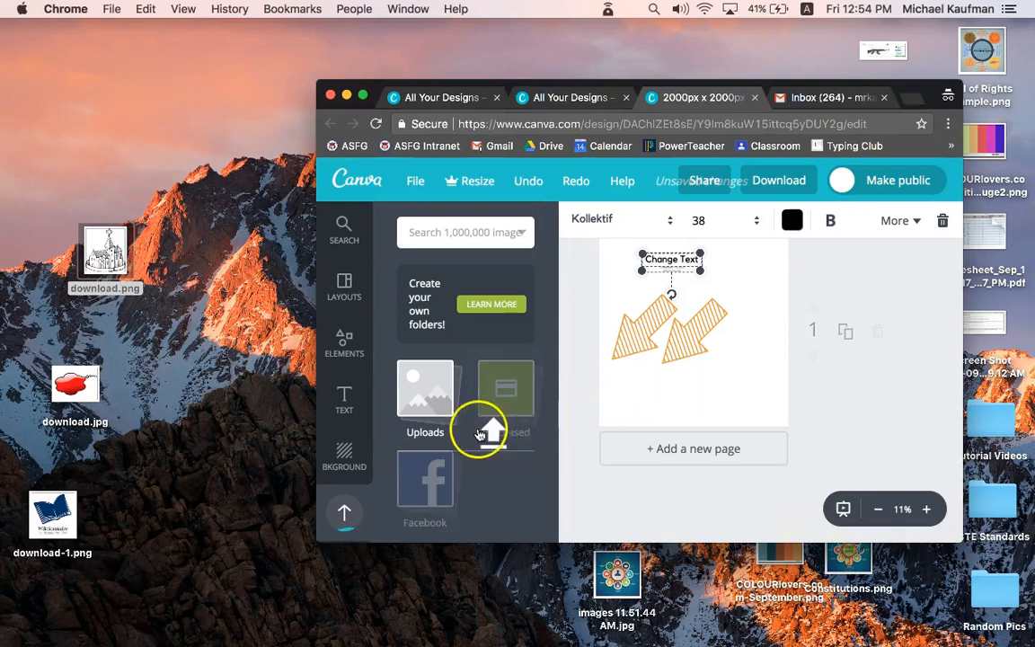
drag(105, 252, 501, 407)
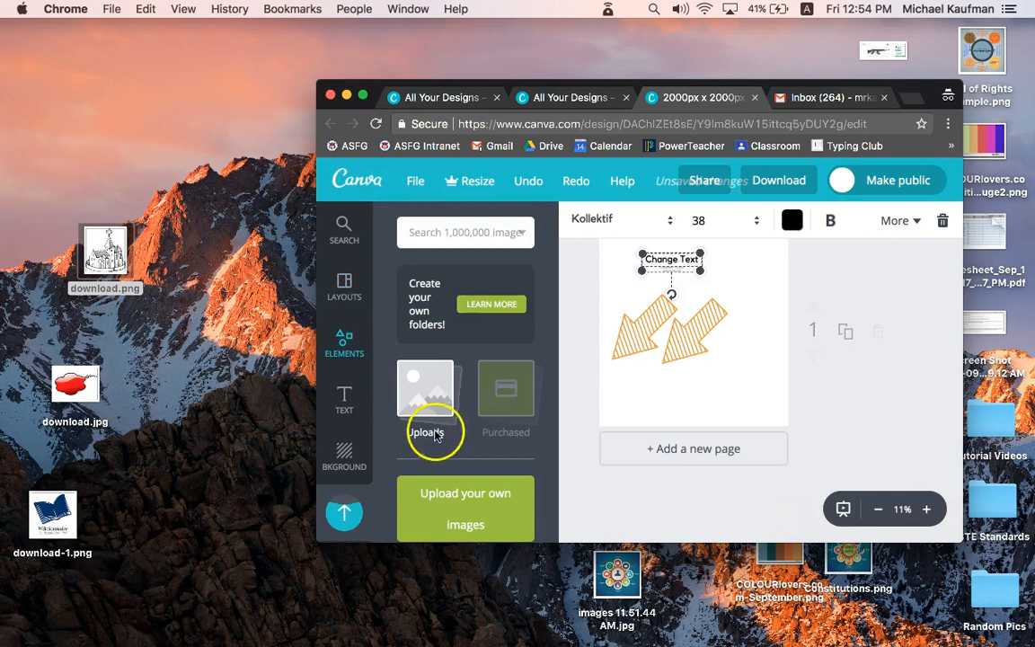
scroll(416, 490, down, 4)
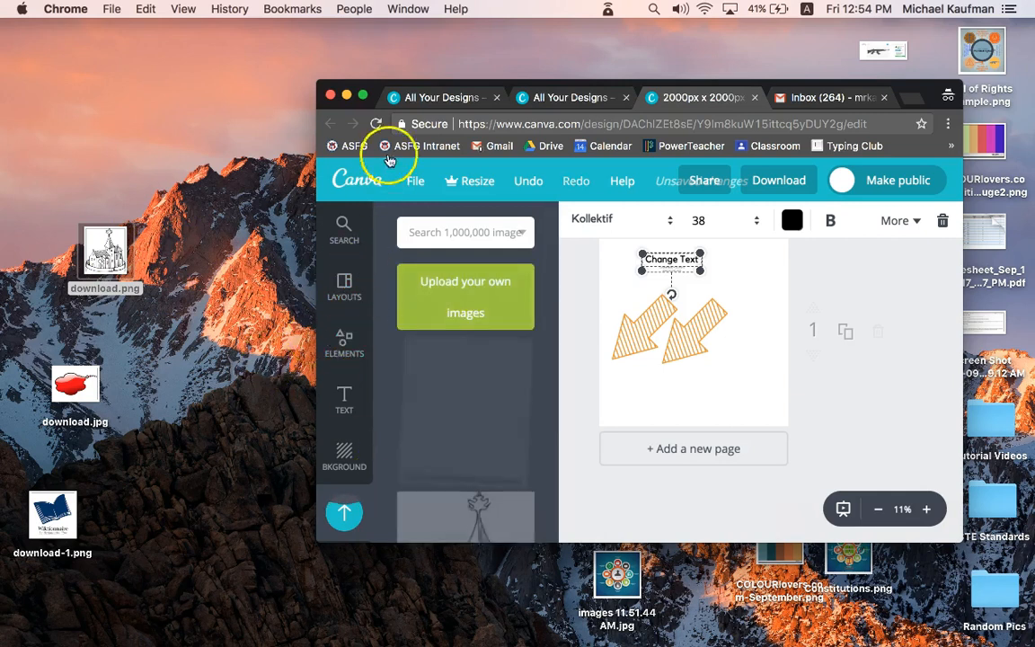
click(363, 95)
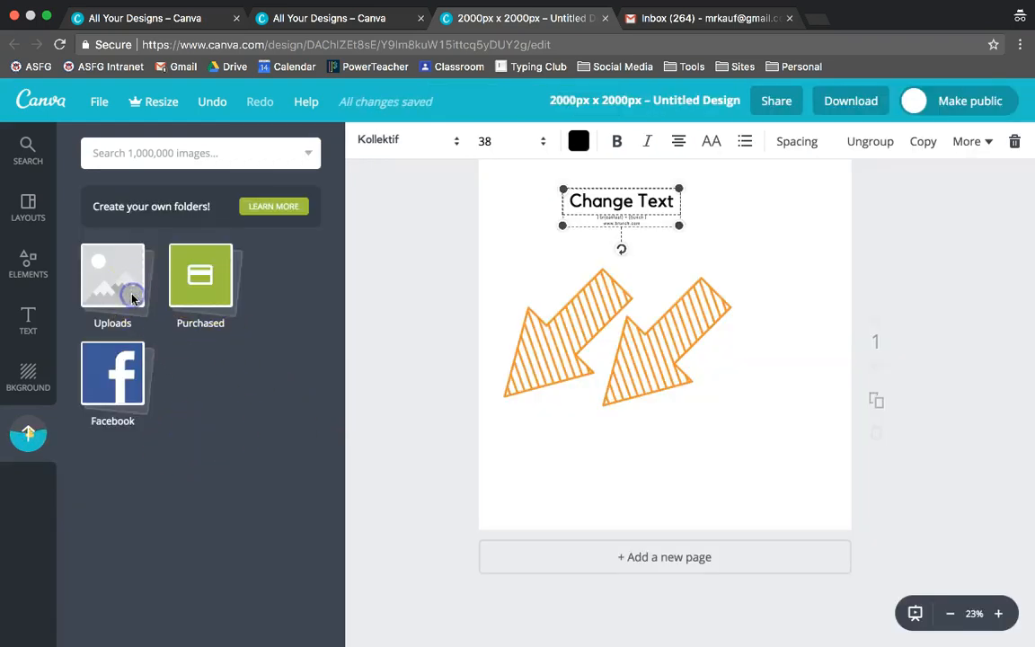
Step: Place the uploaded church drawing on the canvas below the left arrow
click(132, 299)
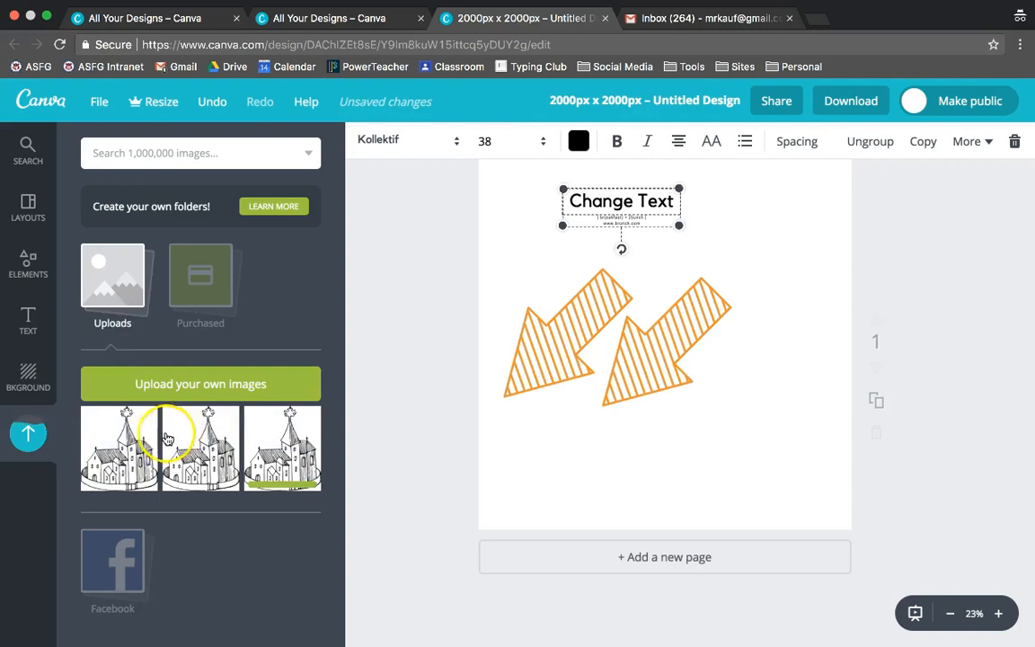
drag(588, 446, 584, 444)
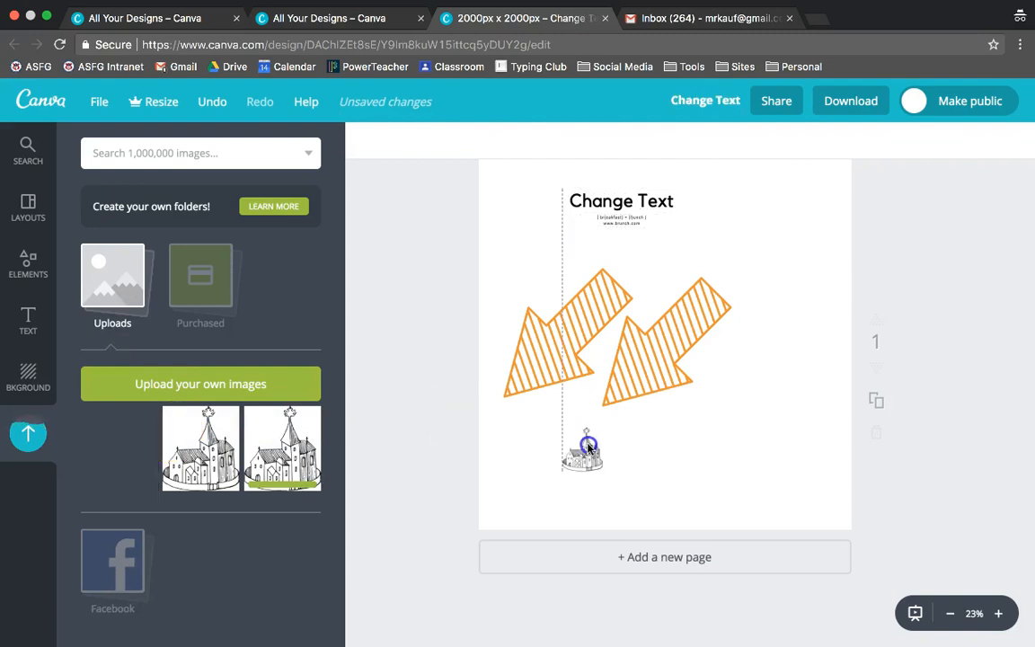
click(660, 519)
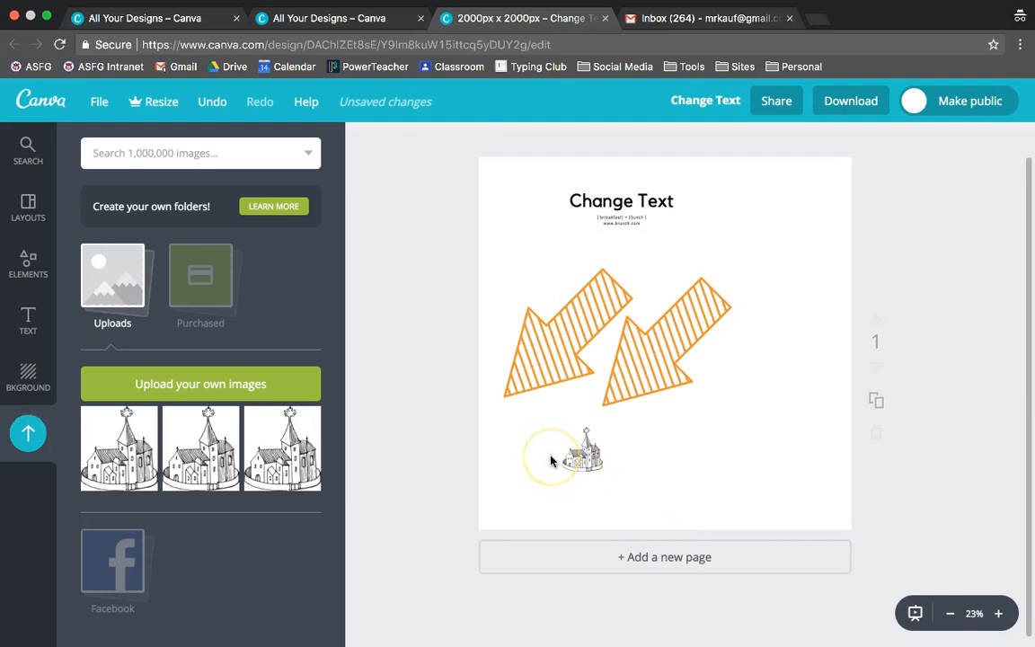
key(ctrl+Left)
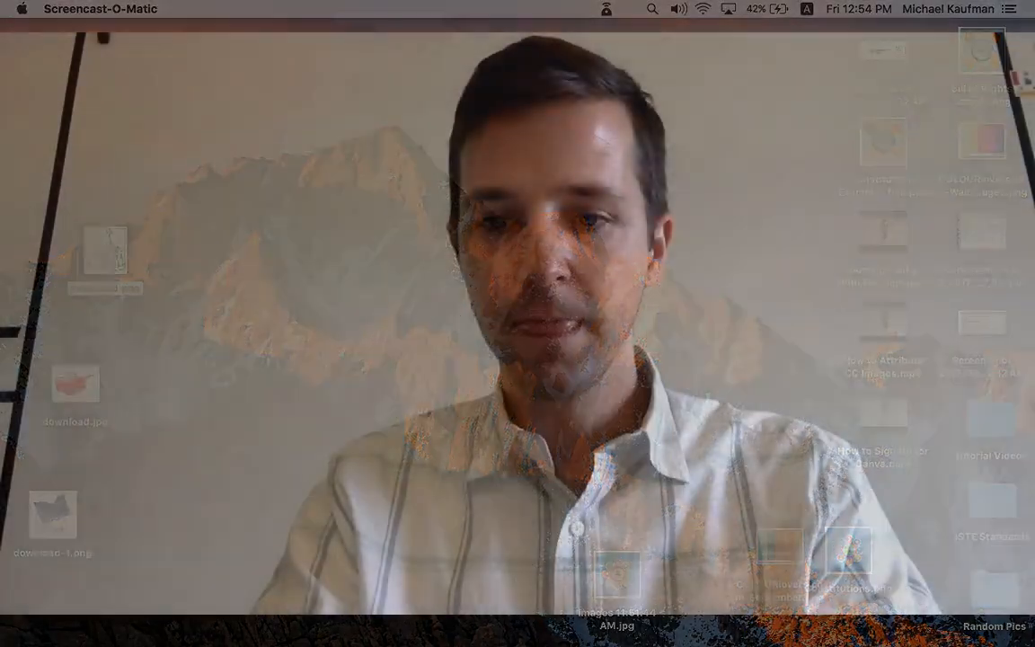